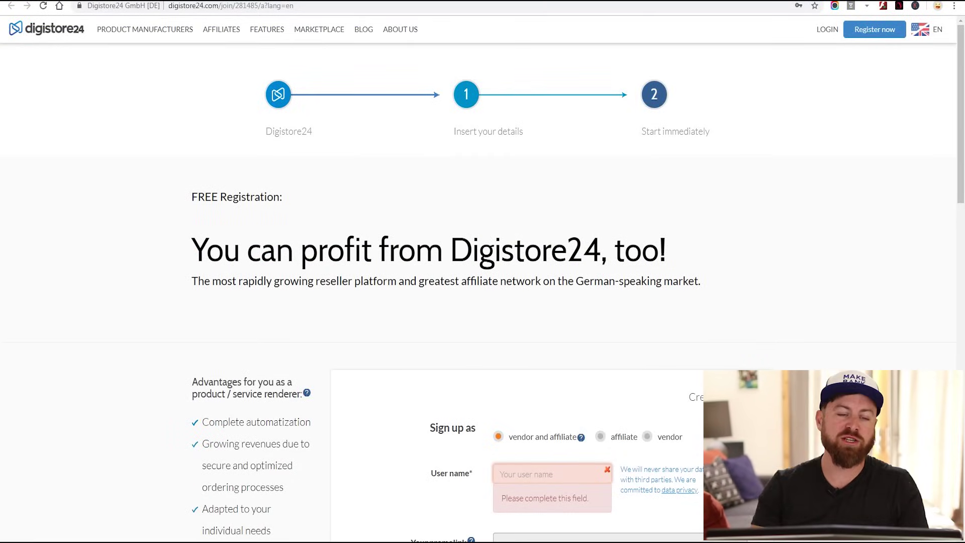
# - Zoom the Digistore24 page in and out and look over the blank Create Account form
pyautogui.hotkey('ctrl', '+')
pyautogui.hotkey('ctrl', '+')
pyautogui.hotkey('ctrl', '+')
pyautogui.hotkey('ctrl', '+')
pyautogui.hotkey('ctrl', '+')
pyautogui.hotkey('ctrl', '+')
pyautogui.hotkey('ctrl', '+')
pyautogui.hotkey('ctrl', '+')
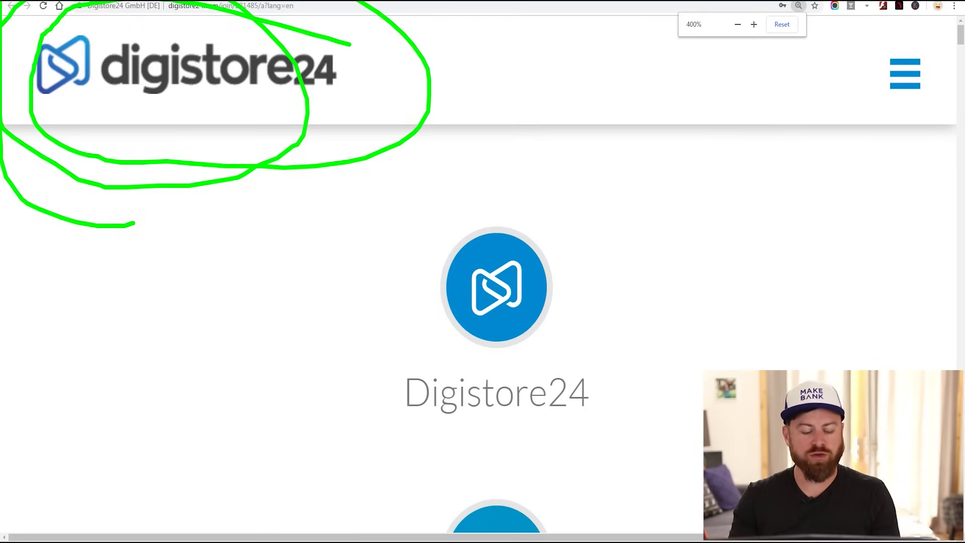
pyautogui.hotkey('ctrl', '-')
pyautogui.hotkey('ctrl', '-')
pyautogui.hotkey('ctrl', '-')
pyautogui.hotkey('ctrl', '-')
pyautogui.hotkey('ctrl', '-')
pyautogui.hotkey('ctrl', '-')
pyautogui.hotkey('ctrl', '-')
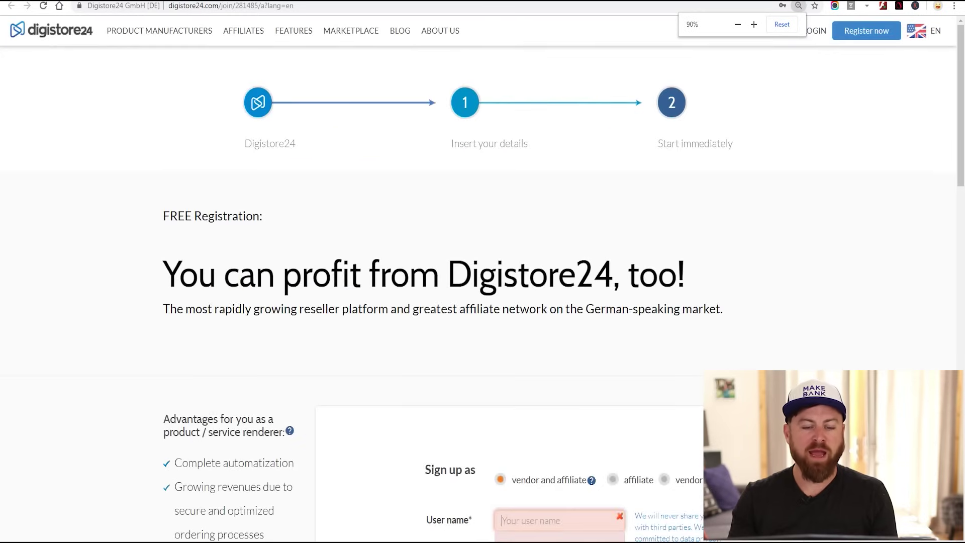
pyautogui.hotkey('ctrl', '-')
pyautogui.scroll(-15, 483, 271)
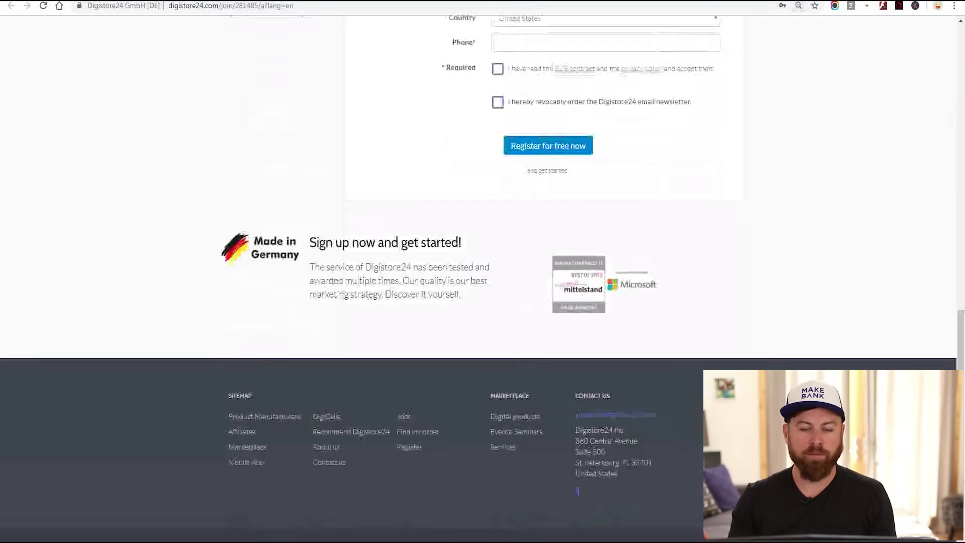
pyautogui.scroll(12, 483, 271)
pyautogui.moveTo(444, 480)
pyautogui.mouseDown()
pyautogui.moveTo(416, 92)
pyautogui.moveTo(184, 376)
pyautogui.moveTo(449, 201)
pyautogui.mouseUp()
pyautogui.moveTo(291, 144); pyautogui.dragTo(565, 126)
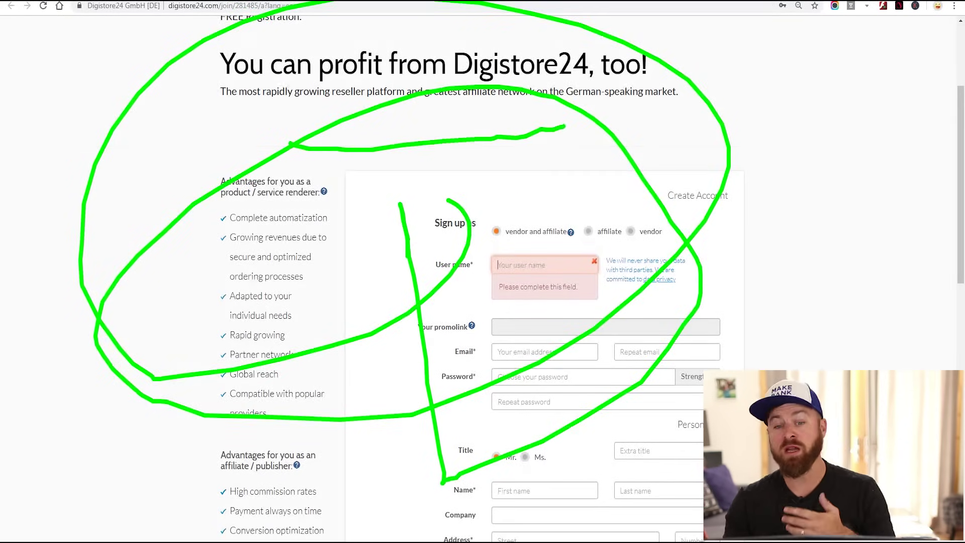
pyautogui.moveTo(814, 55)
pyautogui.mouseDown()
pyautogui.moveTo(401, 391)
pyautogui.moveTo(658, 194)
pyautogui.mouseUp()
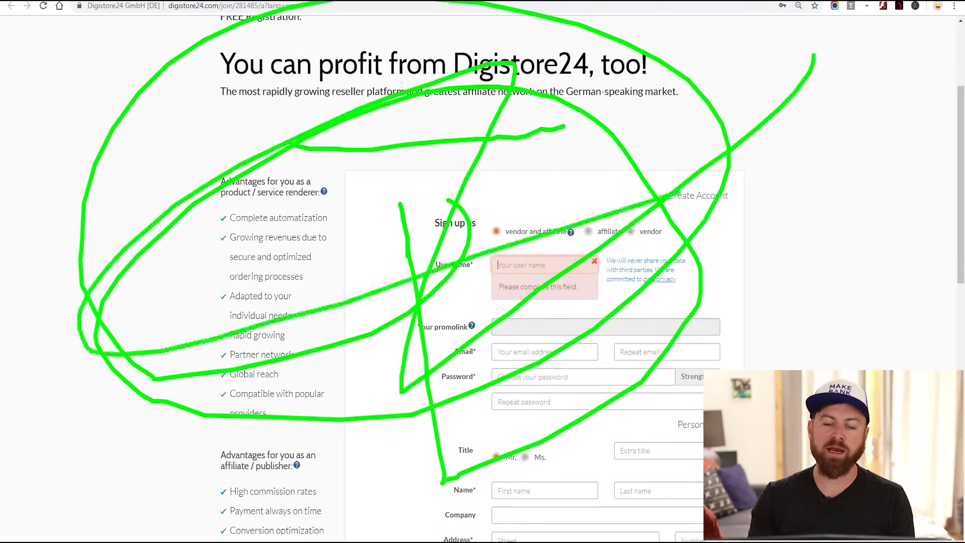
pyautogui.press('Escape')
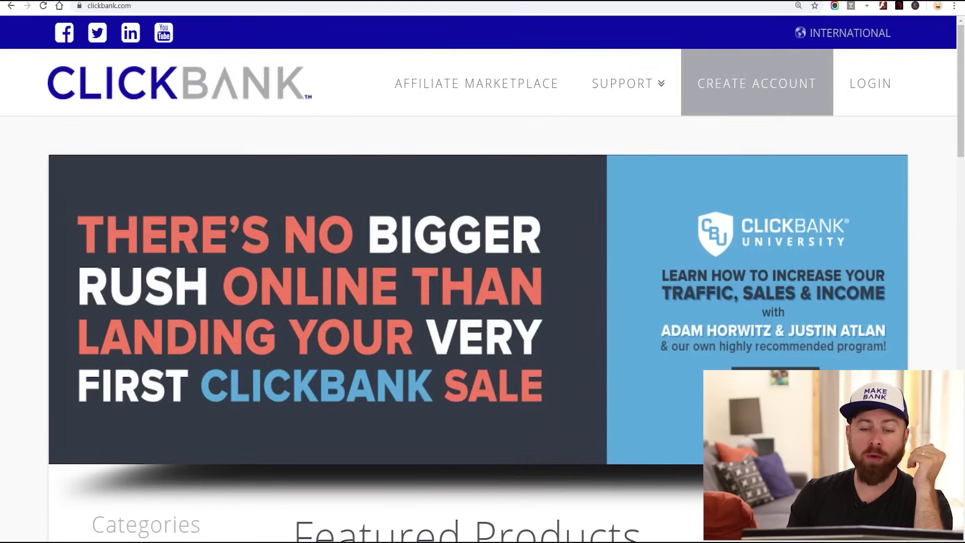
# - Search the ClickBank Affiliate Marketplace for 'crestani', picked from earlier searches
pyautogui.moveTo(623, 83)
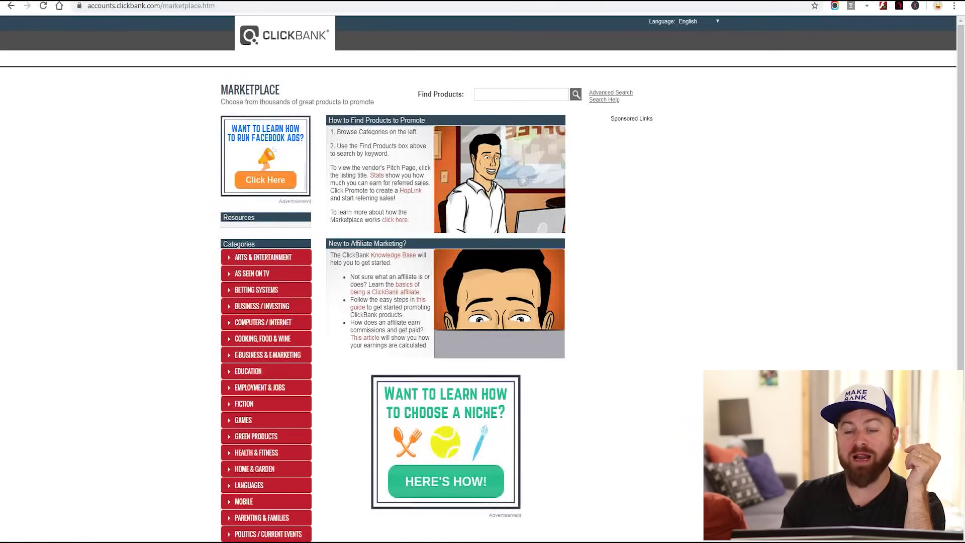
pyautogui.click(521, 95)
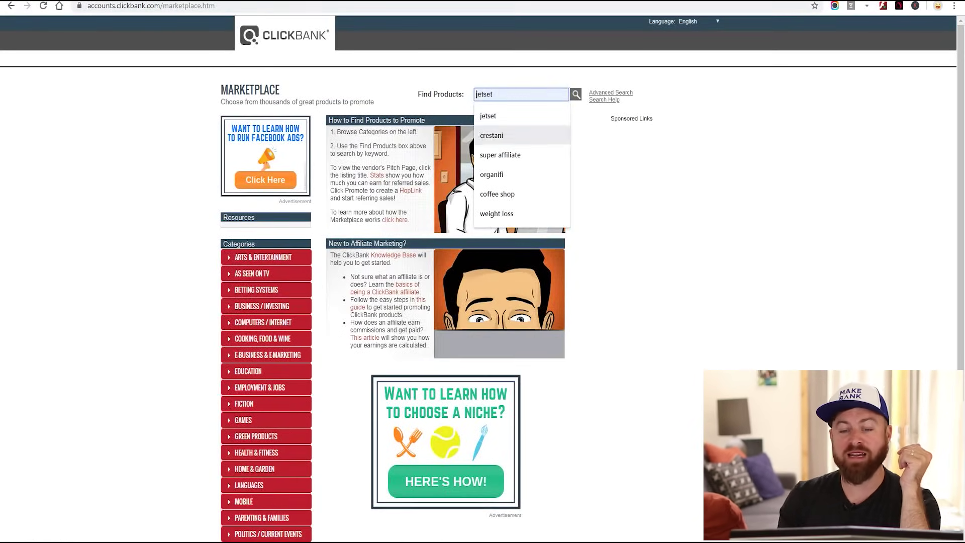
pyautogui.press('Down')
pyautogui.press('Return')
pyautogui.press('Return')
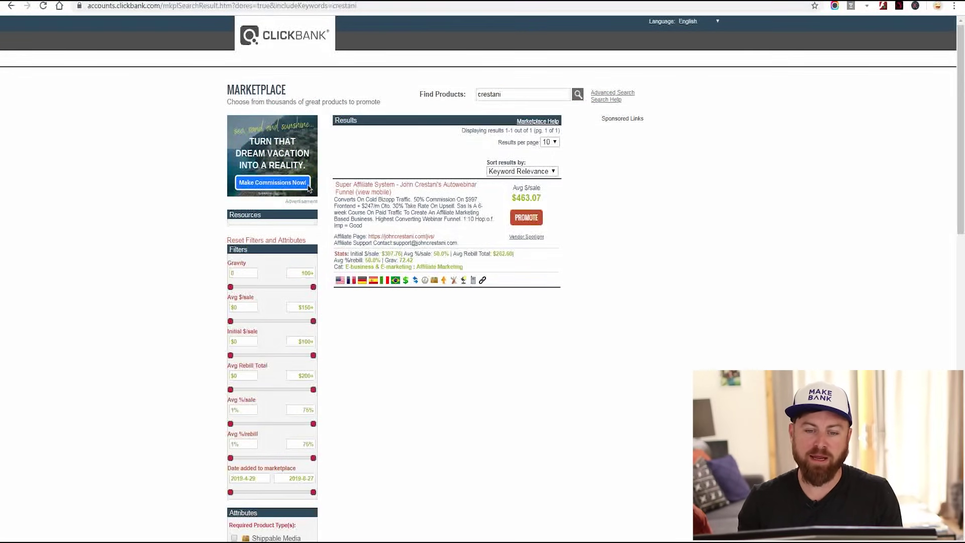
# - Return to the marketplace, rerun the 'crestani' search, and zoom in on the Super Affiliate System result
pyautogui.click(11, 6)
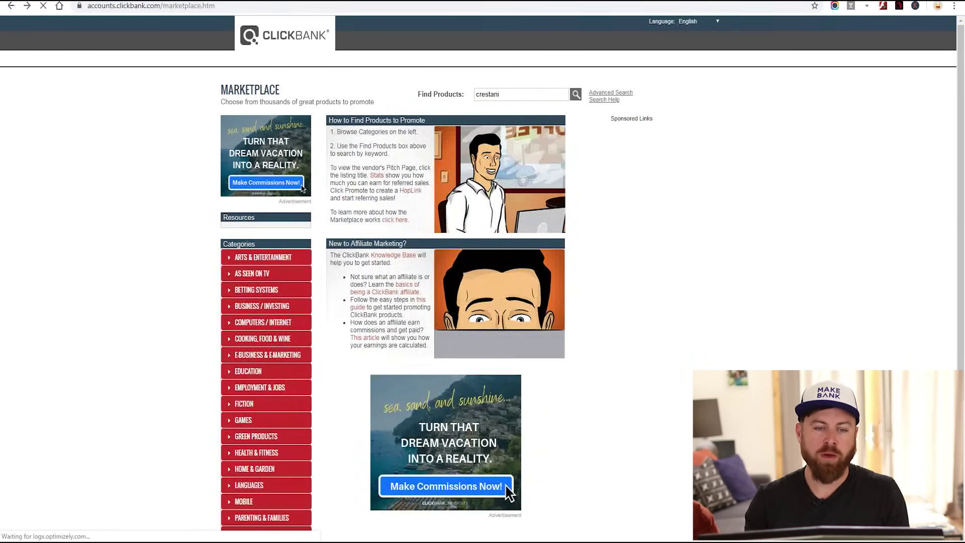
pyautogui.click(507, 487)
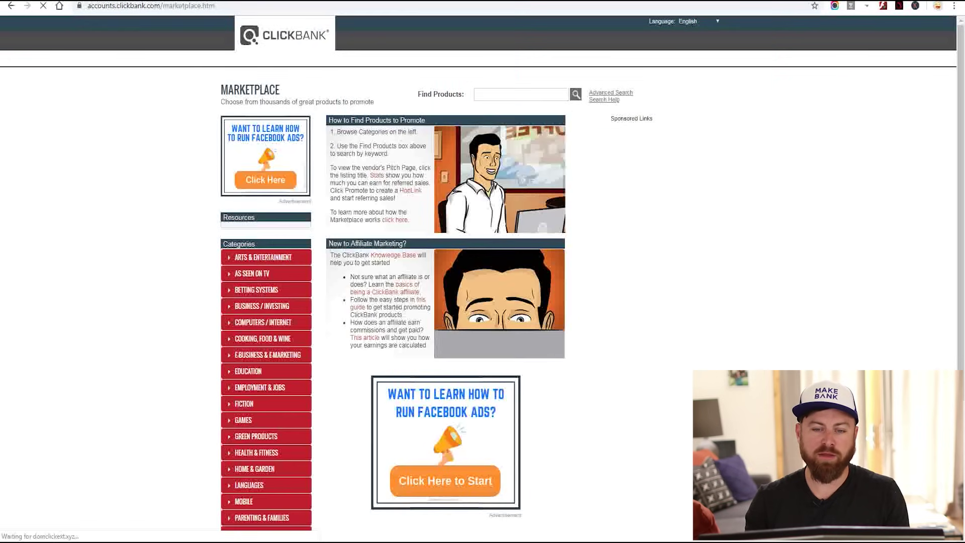
pyautogui.click(522, 95)
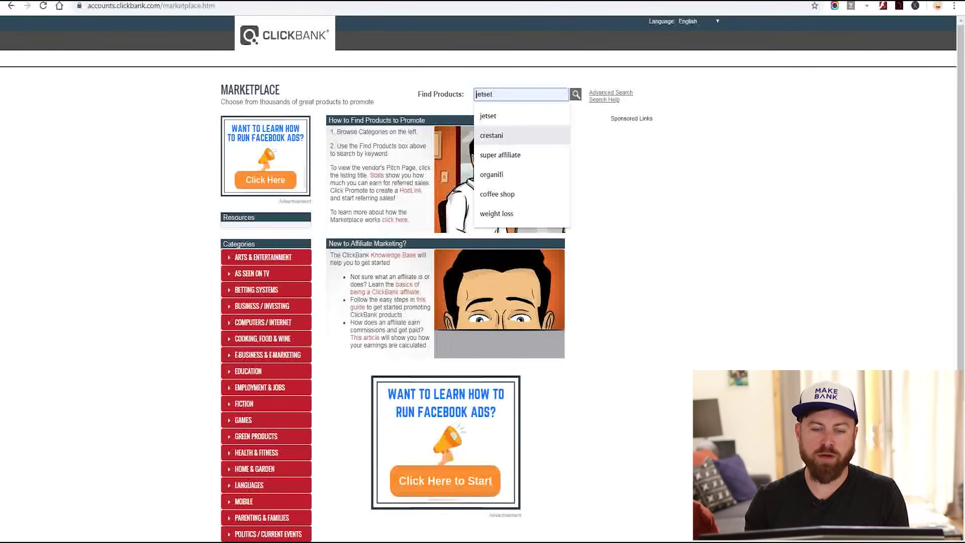
pyautogui.click(503, 135)
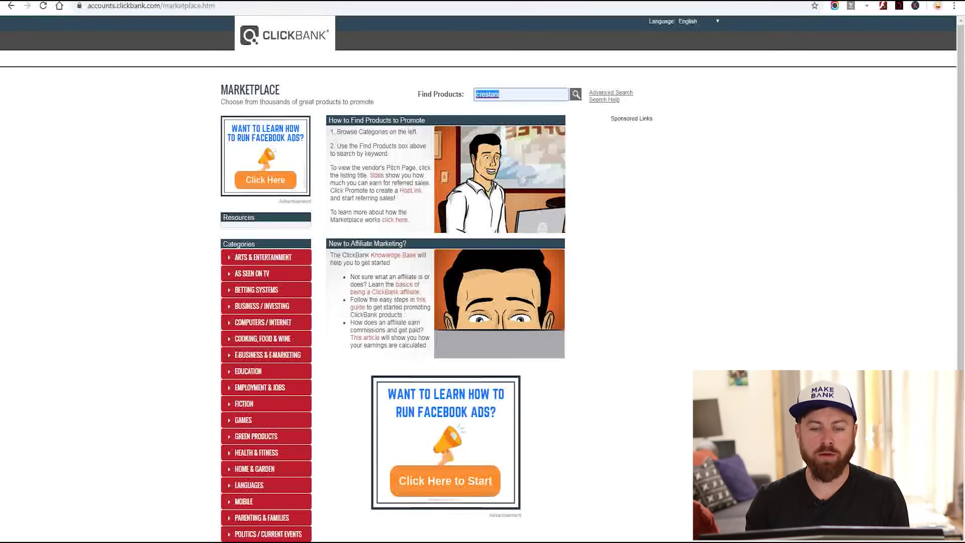
pyautogui.hotkey('ctrl', '+')
pyautogui.hotkey('ctrl', '+')
pyautogui.hotkey('ctrl', '+')
pyautogui.hotkey('ctrl', '+')
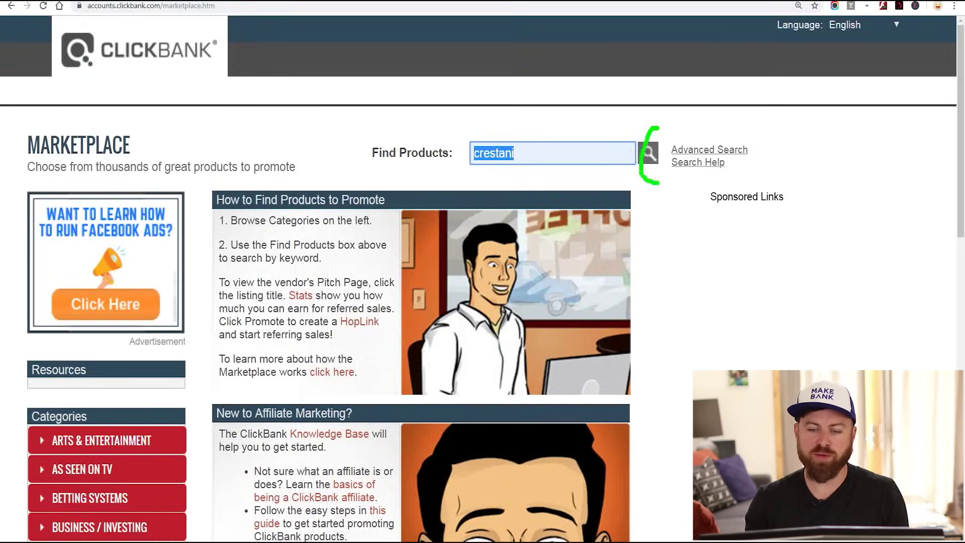
pyautogui.press('Return')
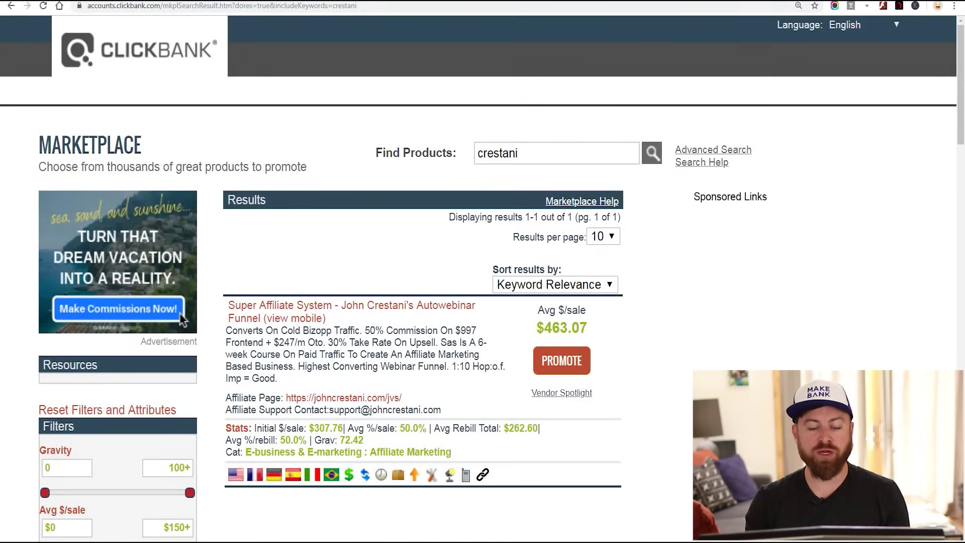
pyautogui.hotkey('ctrl', '+')
pyautogui.hotkey('ctrl', '+')
# - Scroll the Super Affiliate System search result down to its Affiliate Page link
pyautogui.scroll(-4, 222, 246)
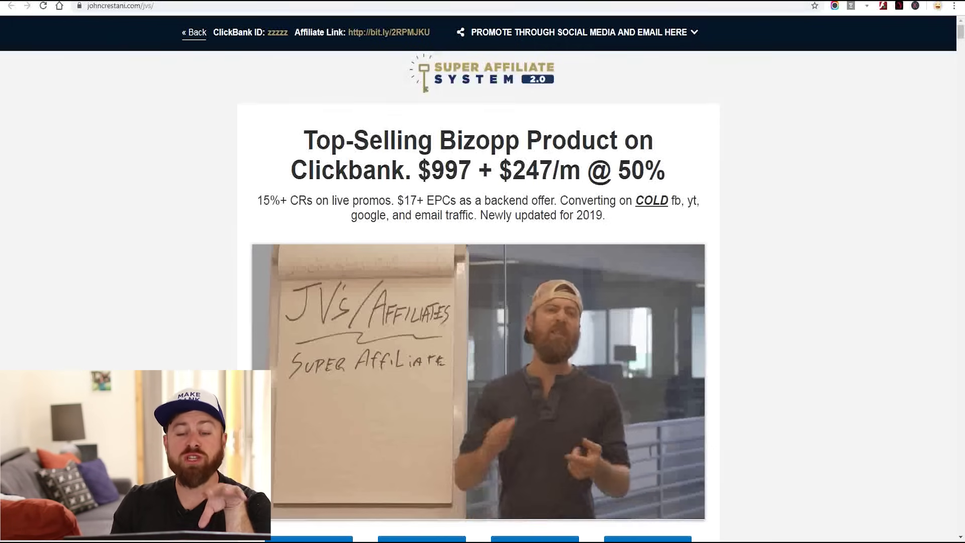
# - Scroll through the Super Affiliate System JV page, then enlarge TheFreeAdForum classifieds home page
pyautogui.scroll(-10, 477, 282)
pyautogui.scroll(-20, 478, 281)
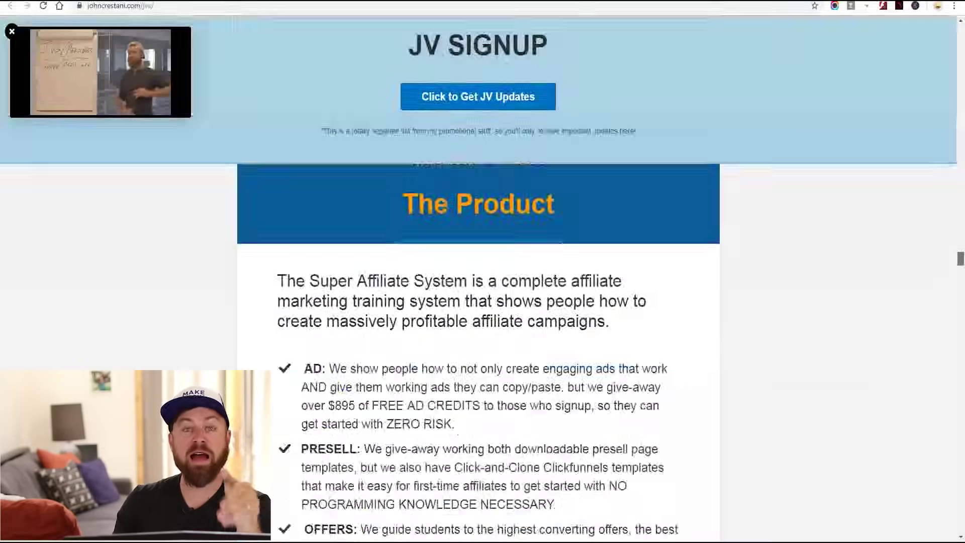
pyautogui.scroll(-20, 477, 281)
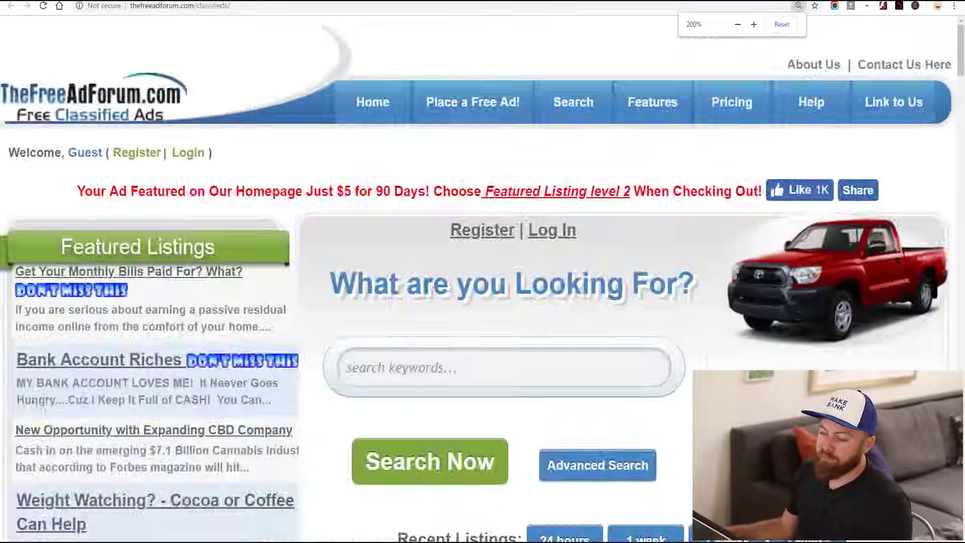
pyautogui.hotkey('ctrl', '+')
pyautogui.hotkey('ctrl', '+')
pyautogui.hotkey('ctrl', '+')
pyautogui.hotkey('ctrl', '+')
pyautogui.hotkey('ctrl', '+')
pyautogui.hotkey('ctrl', '+')
pyautogui.hotkey('ctrl', '+')
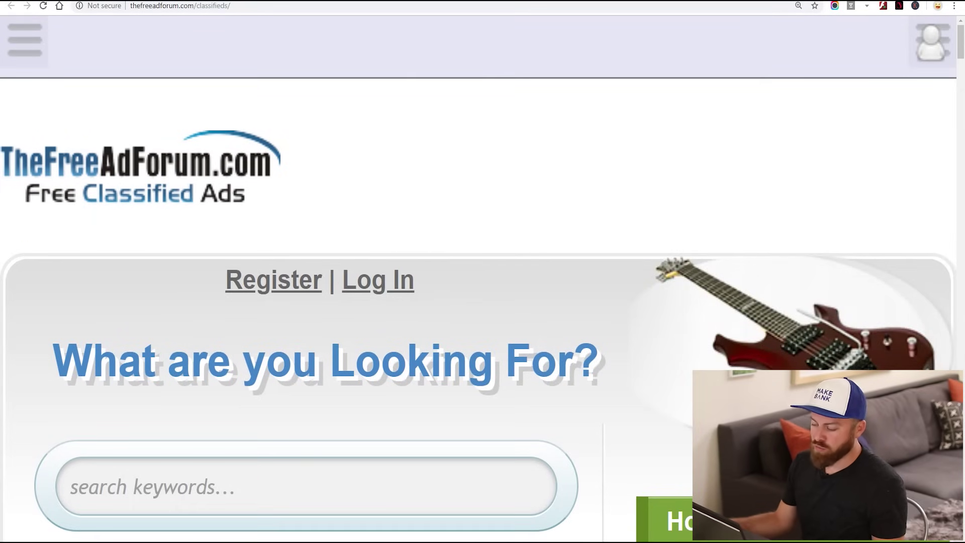
# - Set the classifieds page zoom to 175% and begin placing a free ad
pyautogui.hotkey('ctrl', '-')
pyautogui.hotkey('ctrl', '-')
pyautogui.hotkey('ctrl', '-')
pyautogui.hotkey('ctrl', '-')
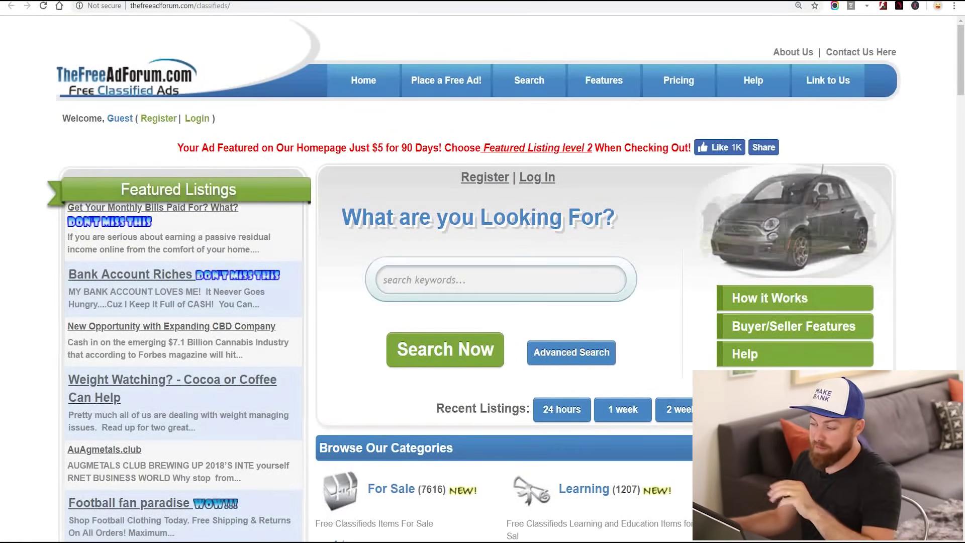
pyautogui.hotkey('ctrl', '+')
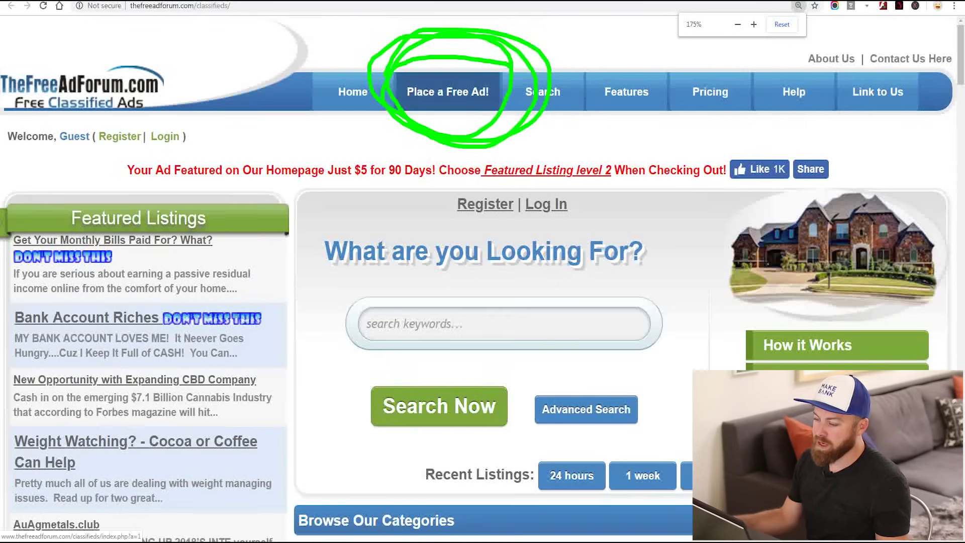
pyautogui.click(448, 92)
pyautogui.scroll(-5, 433, 211)
pyautogui.scroll(3, 433, 212)
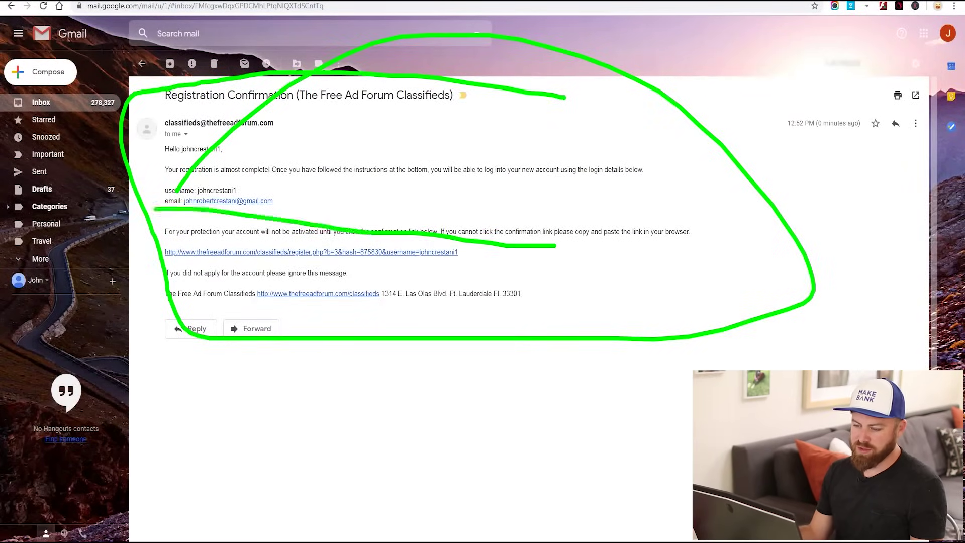
# - Follow the activation link in TheFreeAdForum's Registration Confirmation email
pyautogui.click(312, 253)
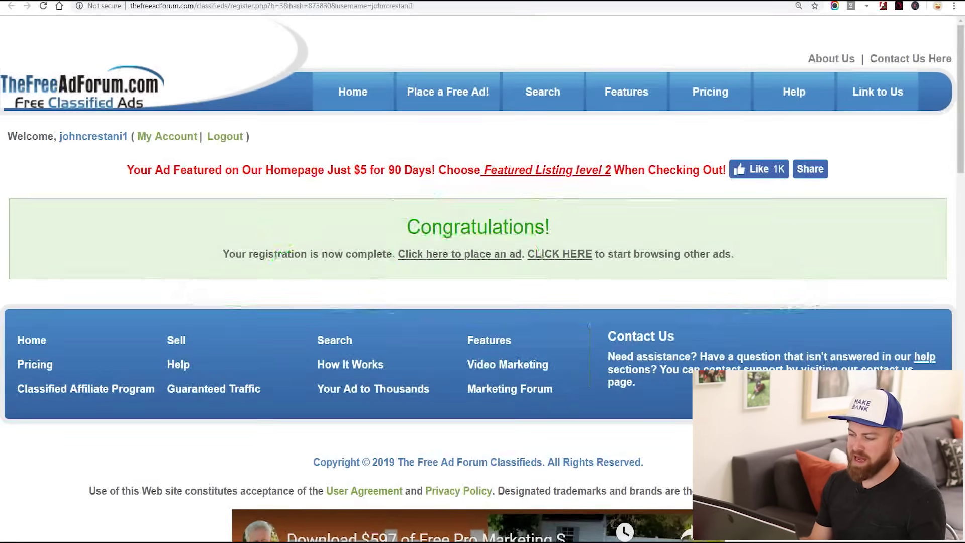
# - Start a new ad and read over the featured-ad promotion and its $10 total
pyautogui.click(460, 254)
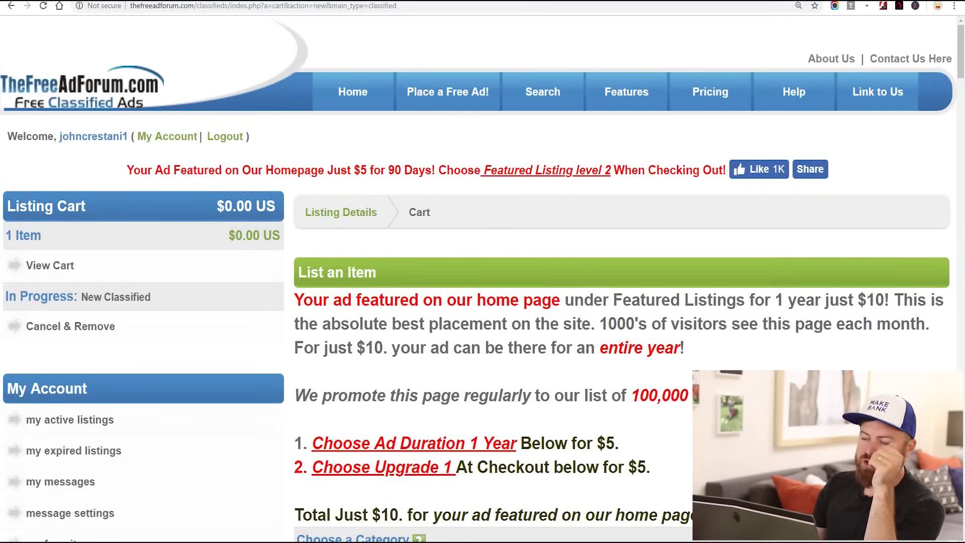
pyautogui.scroll(-3, 483, 279)
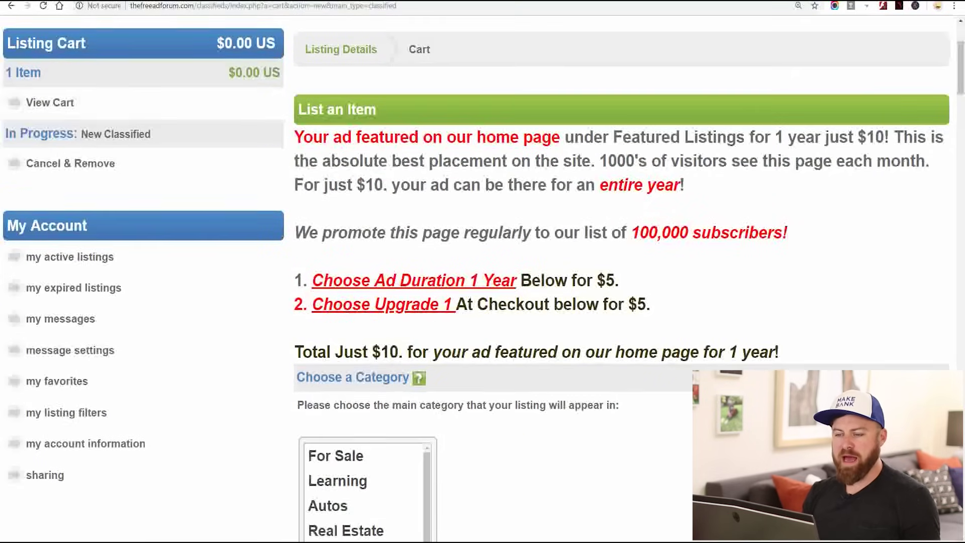
pyautogui.moveTo(295, 137); pyautogui.dragTo(685, 185)
pyautogui.moveTo(295, 352); pyautogui.dragTo(703, 352)
pyautogui.click(703, 352)
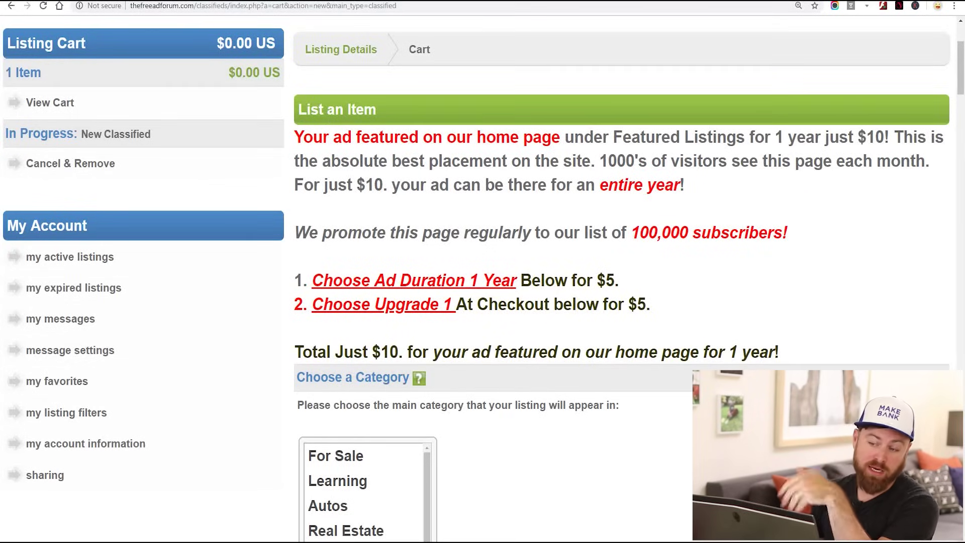
# - Scroll down the List an Item page to the Choose a Category list
pyautogui.scroll(-3, 482, 279)
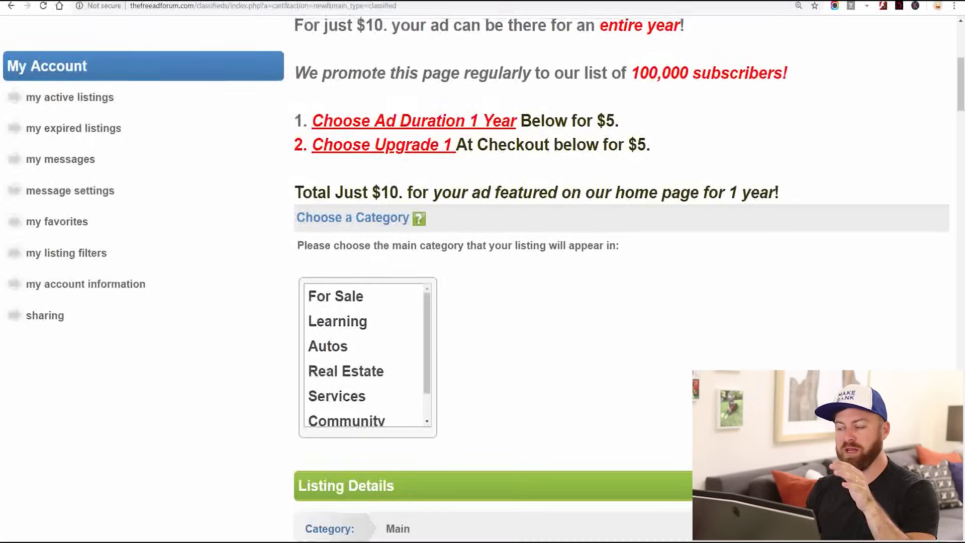
pyautogui.scroll(1, 483, 279)
pyautogui.scroll(-2, 482, 279)
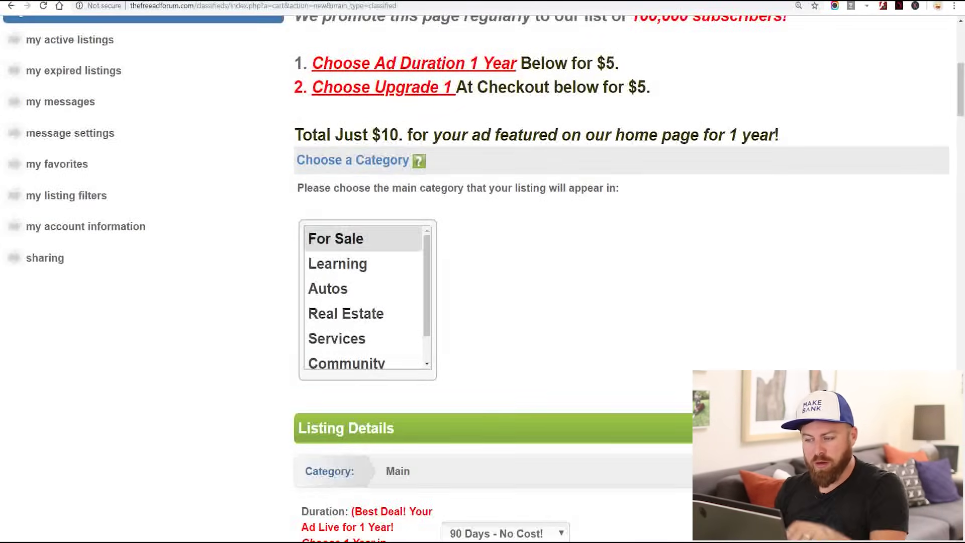
pyautogui.scroll(-1, 482, 279)
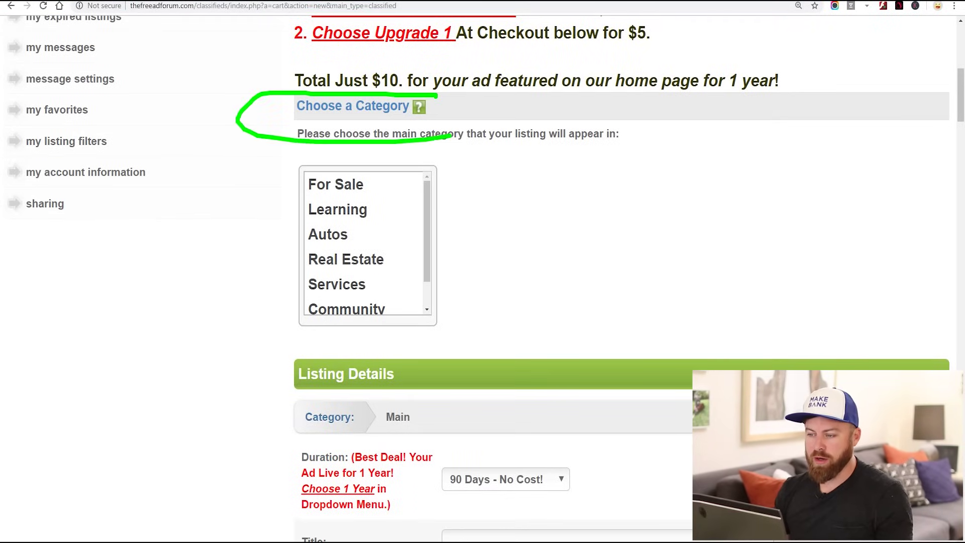
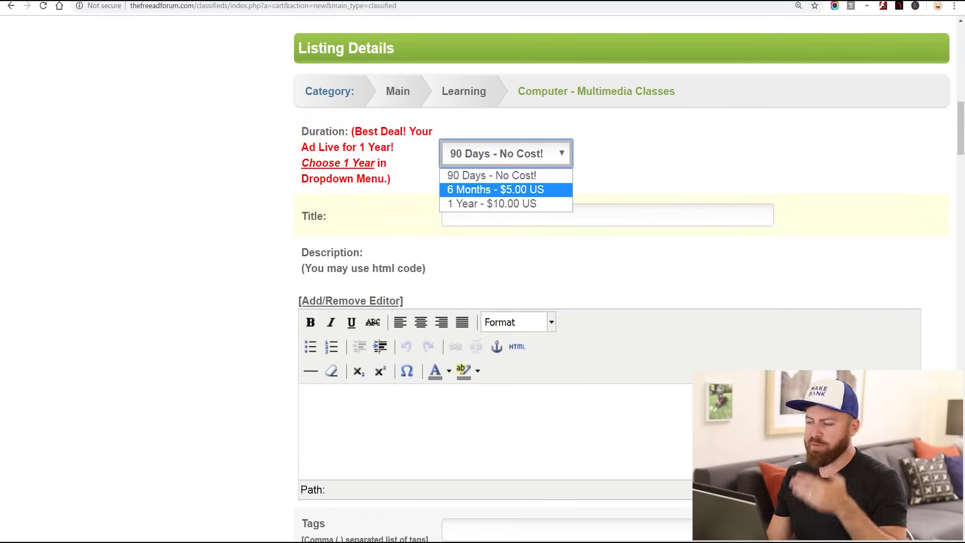
# - Keep the 90 Days - No Cost! duration and place the cursor in the empty Title field
pyautogui.click(624, 161)
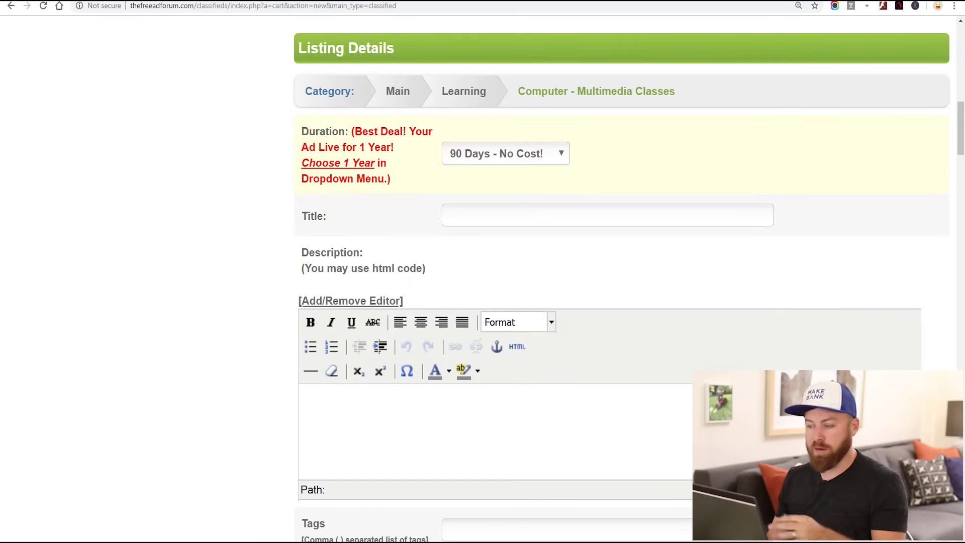
pyautogui.click(607, 215)
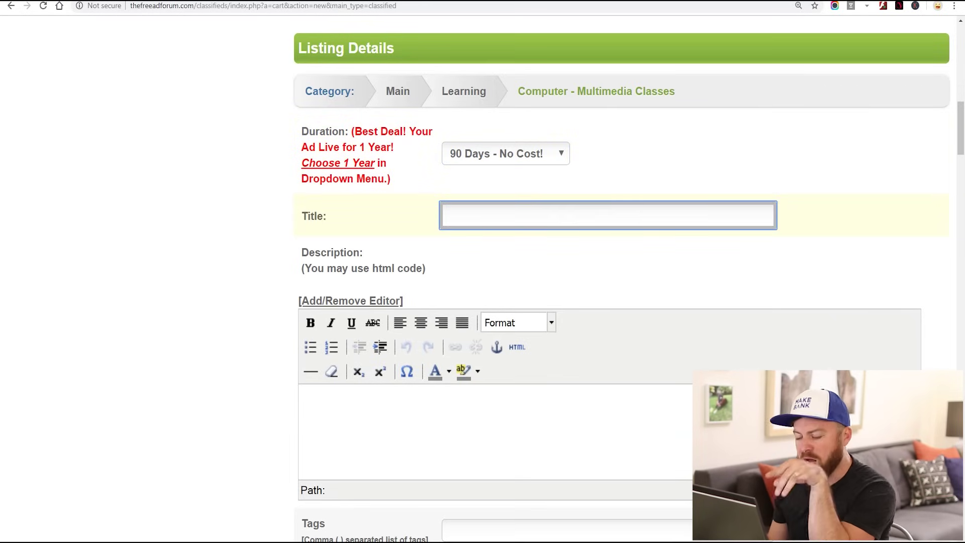
# - Copy 'Earn a 6-Figure Side-Income Online' from the Notepad title ideas into the listing Title
pyautogui.hotkey('alt', 'Tab')
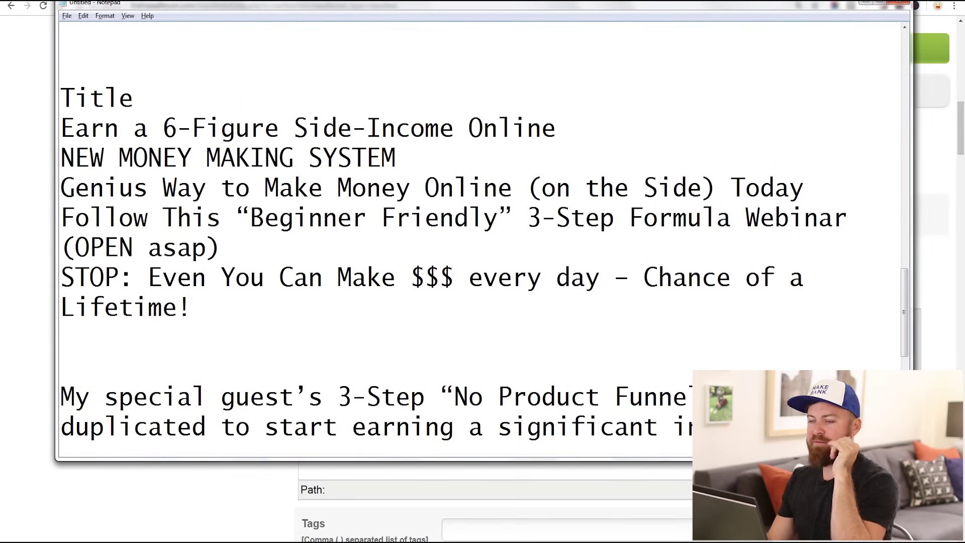
pyautogui.moveTo(75, 127); pyautogui.dragTo(397, 157)
pyautogui.click(512, 127)
pyautogui.moveTo(61, 128); pyautogui.dragTo(557, 127)
pyautogui.moveTo(397, 157); pyautogui.dragTo(805, 187)
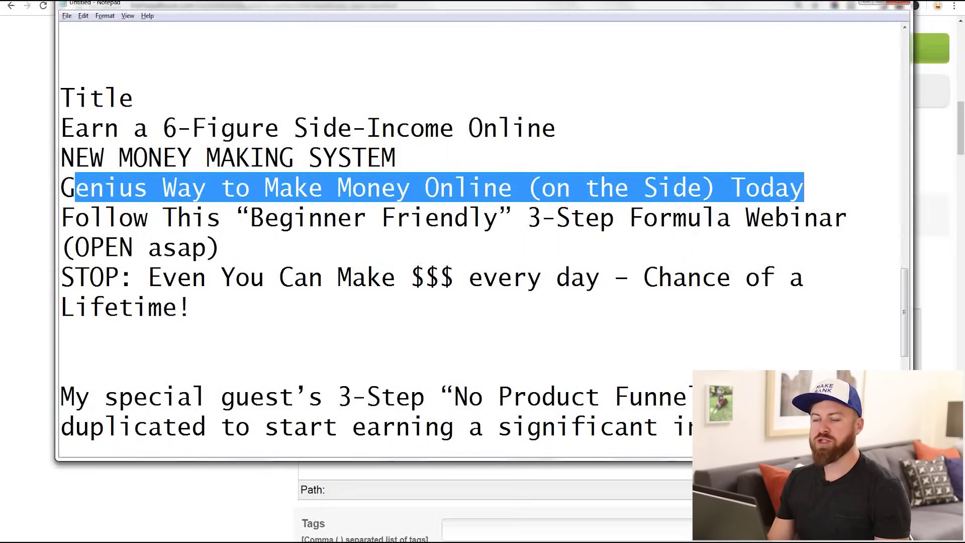
pyautogui.moveTo(61, 218); pyautogui.dragTo(221, 248)
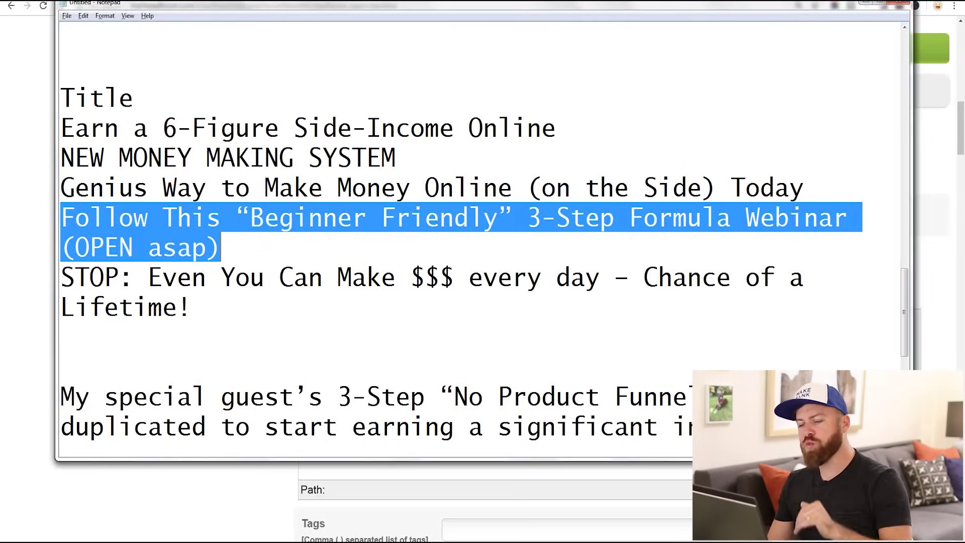
pyautogui.click(192, 307)
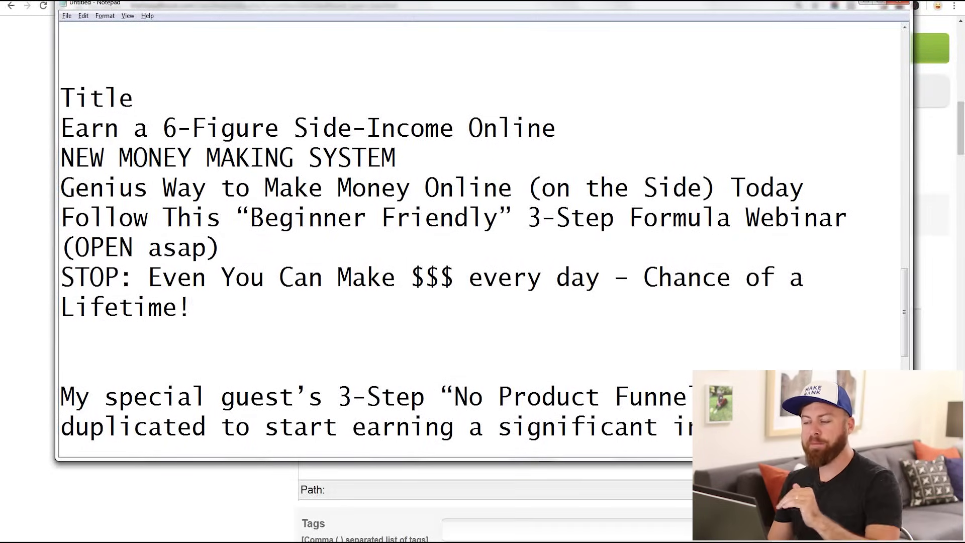
pyautogui.moveTo(60, 158); pyautogui.dragTo(61, 129)
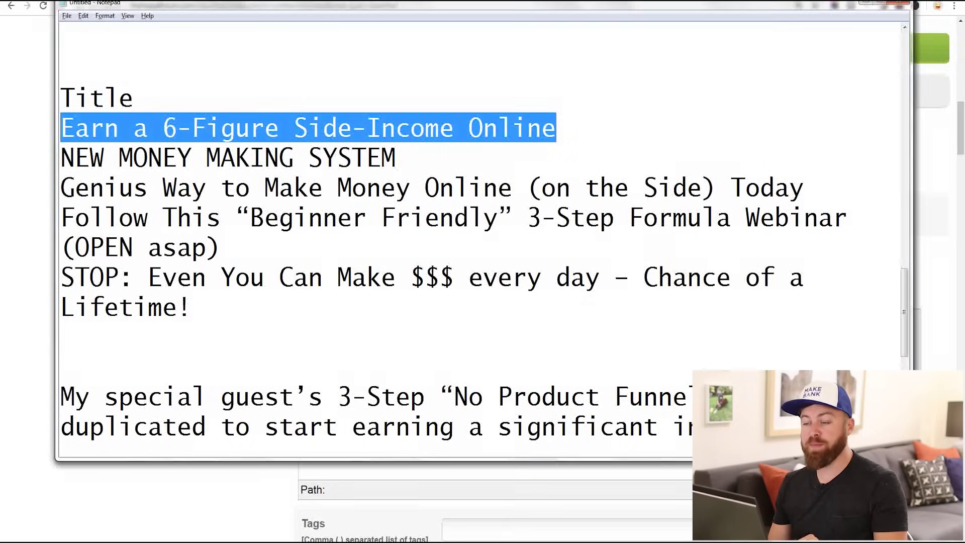
pyautogui.rightClick(209, 123)
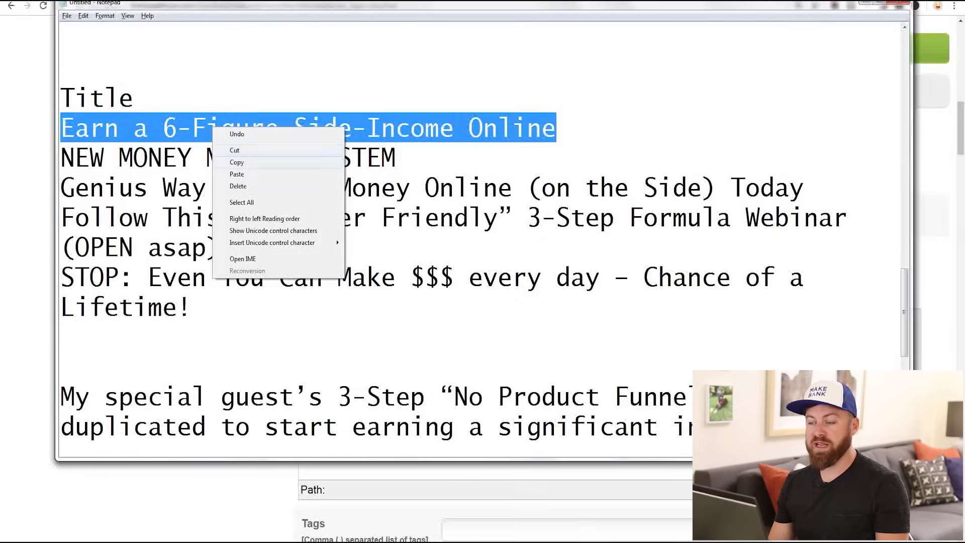
pyautogui.click(237, 162)
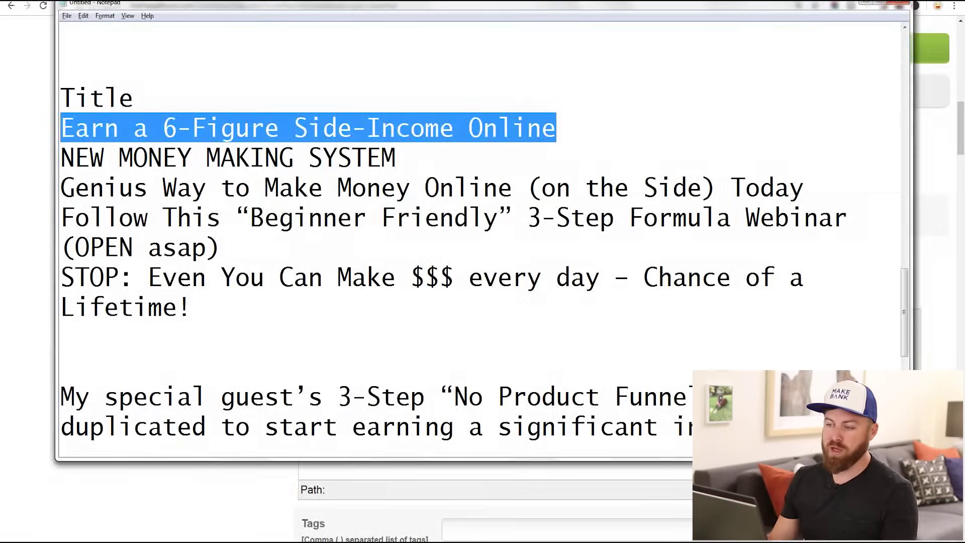
pyautogui.hotkey('alt', 'Tab')
pyautogui.hotkey('ctrl', 'v')
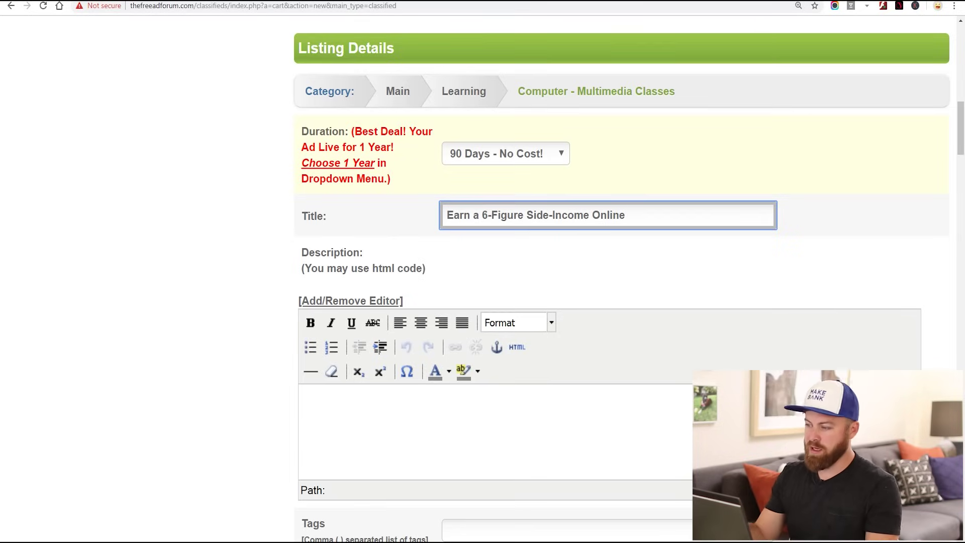
# - Append ' (FREE Training!!!)' to the title and place the cursor in the Description editor
pyautogui.write('(Free Traininh')
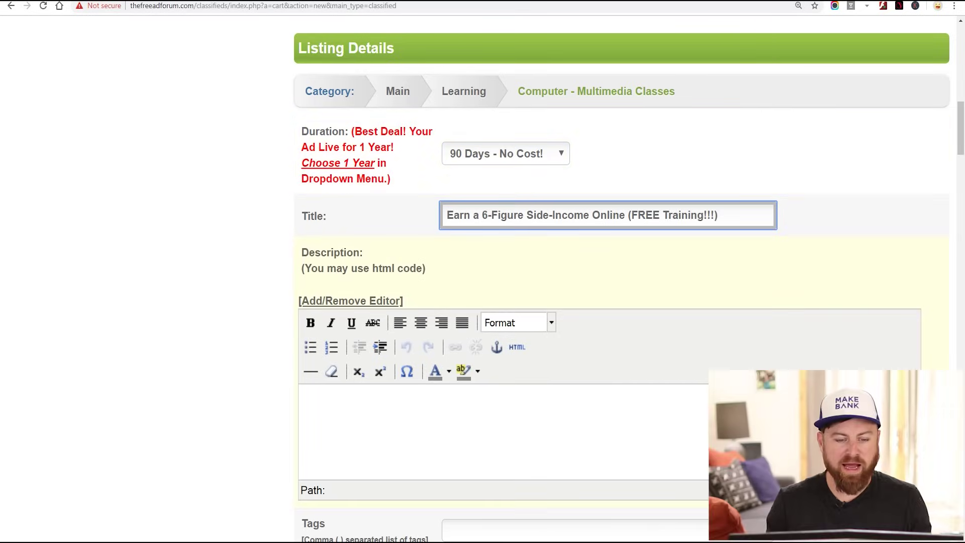
pyautogui.scroll(-2, 610, 322)
pyautogui.click(306, 287)
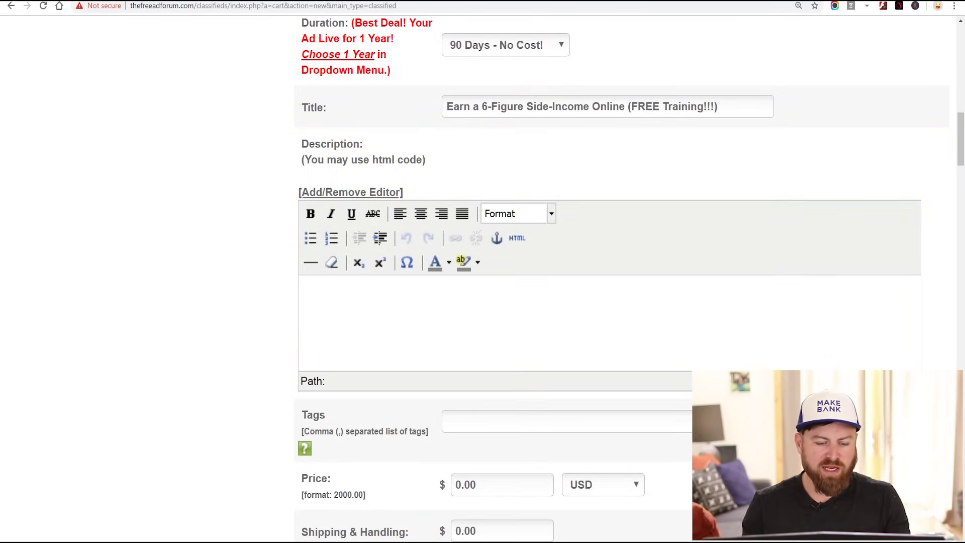
# - Bring up the Notepad notes showing the description paragraph
pyautogui.hotkey('alt', 'Tab')
pyautogui.click(192, 306)
pyautogui.scroll(-3, 480, 242)
pyautogui.scroll(1, 481, 242)
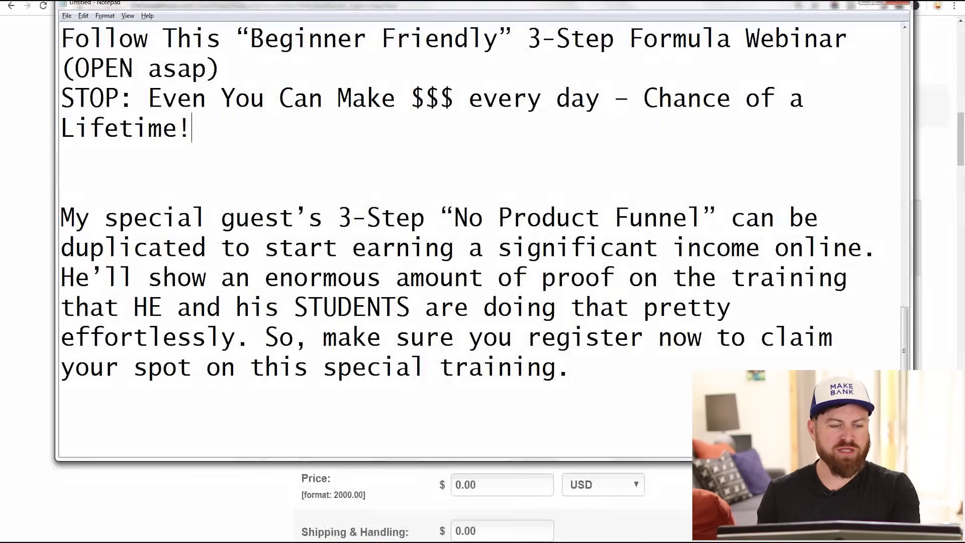
# - Copy the Notepad paragraph beginning 'My special guest's 3-Step "No Product Funnel"'
pyautogui.moveTo(60, 217); pyautogui.dragTo(618, 396)
pyautogui.moveTo(586, 367); pyautogui.dragTo(61, 217)
pyautogui.rightClick(122, 212)
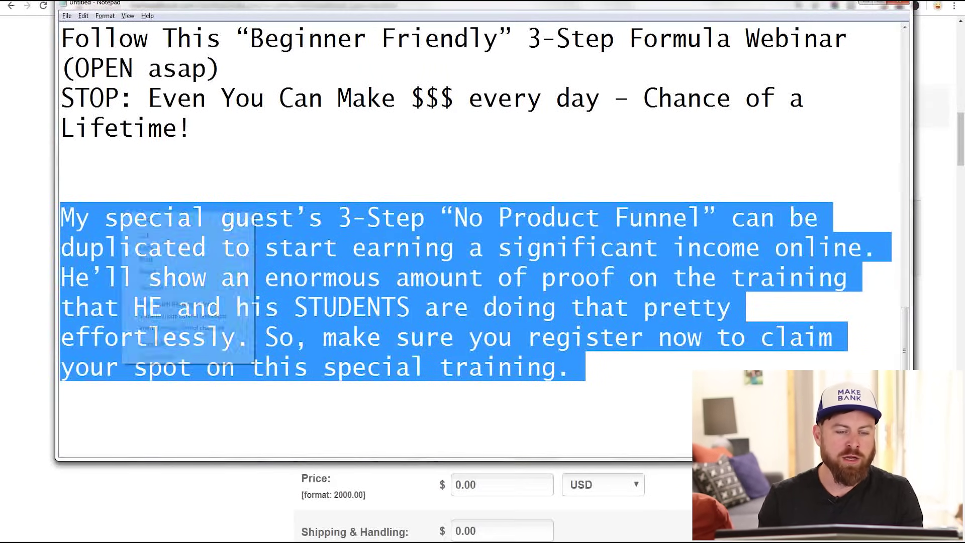
pyautogui.click(146, 247)
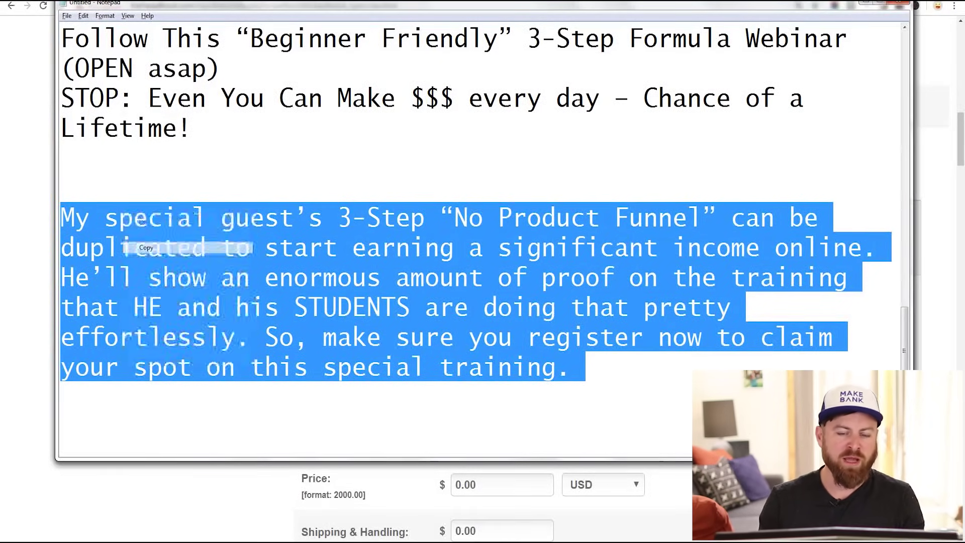
pyautogui.click(673, 247)
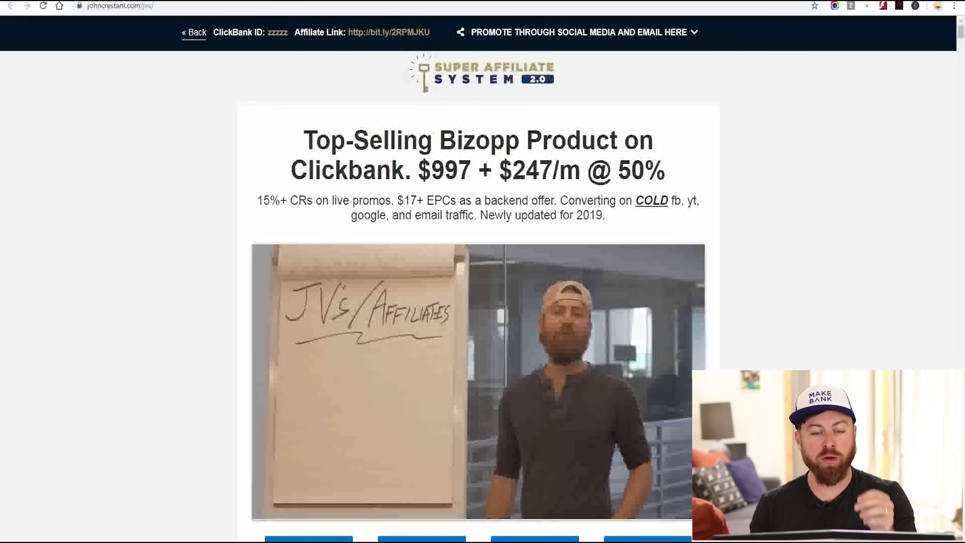
# - Scroll the johncrestani.com JV page down to its top-performing YouTube ad and video swipe folders
pyautogui.scroll(-10, 483, 272)
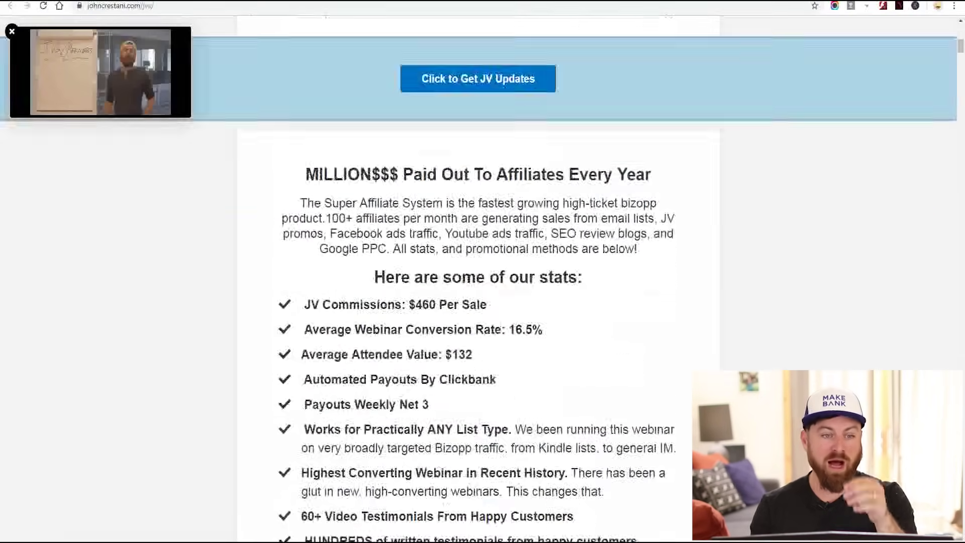
pyautogui.scroll(-15, 478, 272)
pyautogui.scroll(-20, 474, 116)
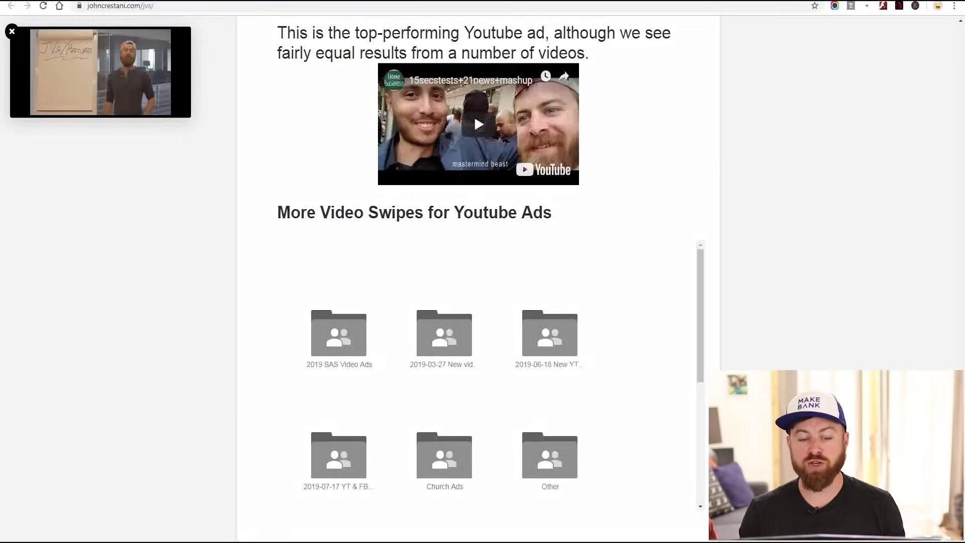
pyautogui.scroll(-3, 475, 116)
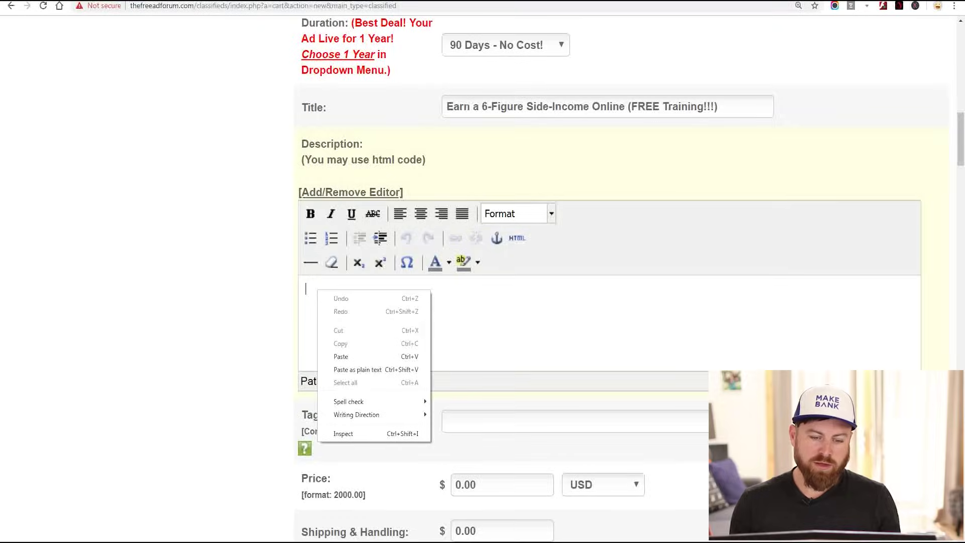
# - Paste the paragraph into the Description and add a new line 'Signup for the free training HERE'
pyautogui.click(352, 356)
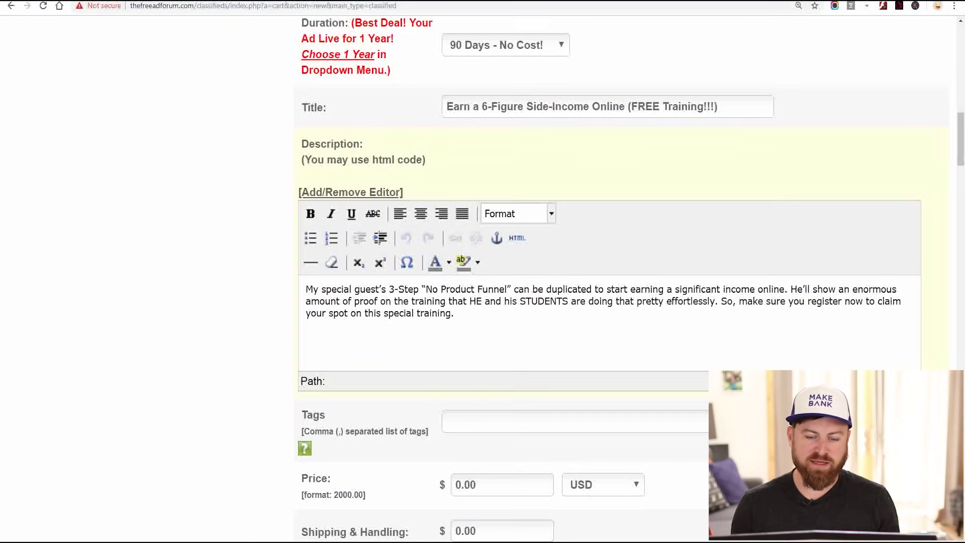
pyautogui.hotkey('ctrl', 'a')
pyautogui.click(456, 313)
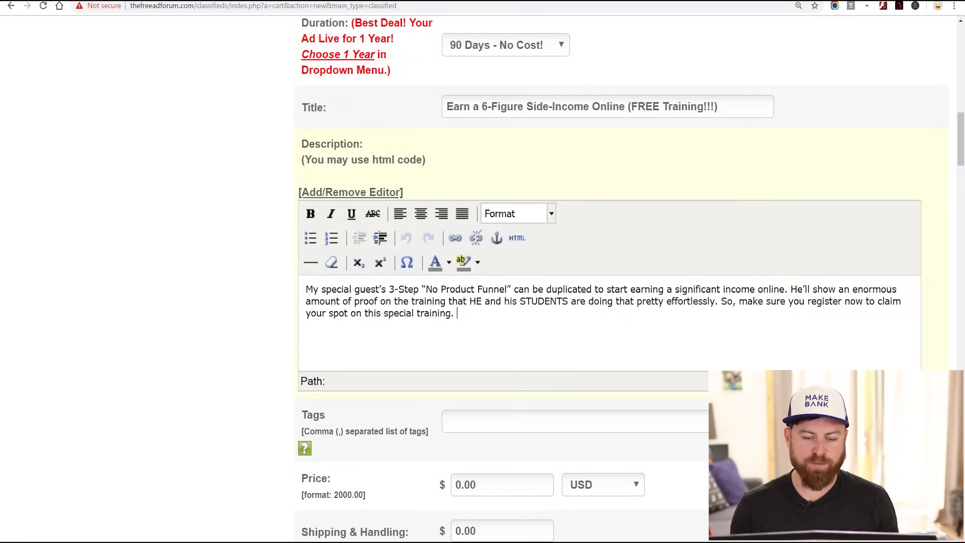
pyautogui.press('Return')
pyautogui.write('S')
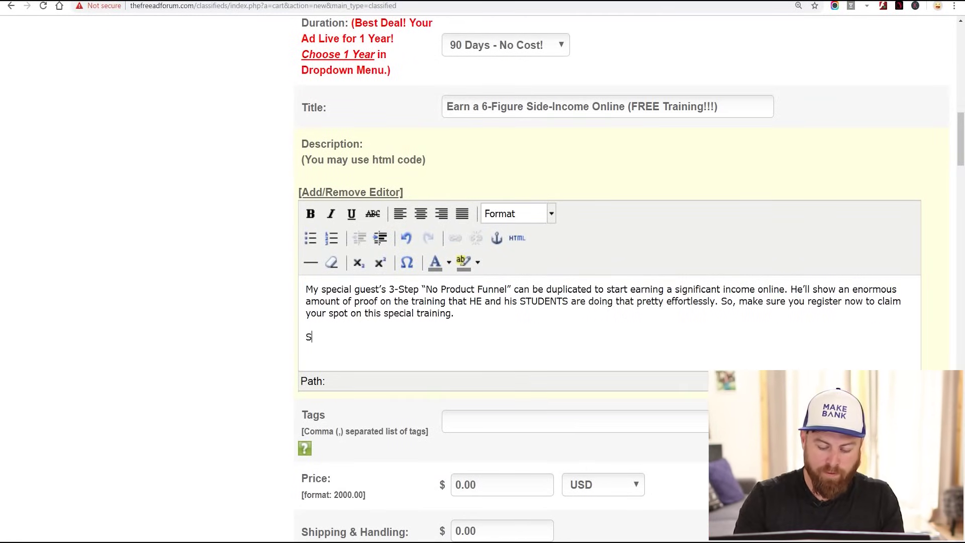
pyautogui.write('ignup for the free training HERE,')
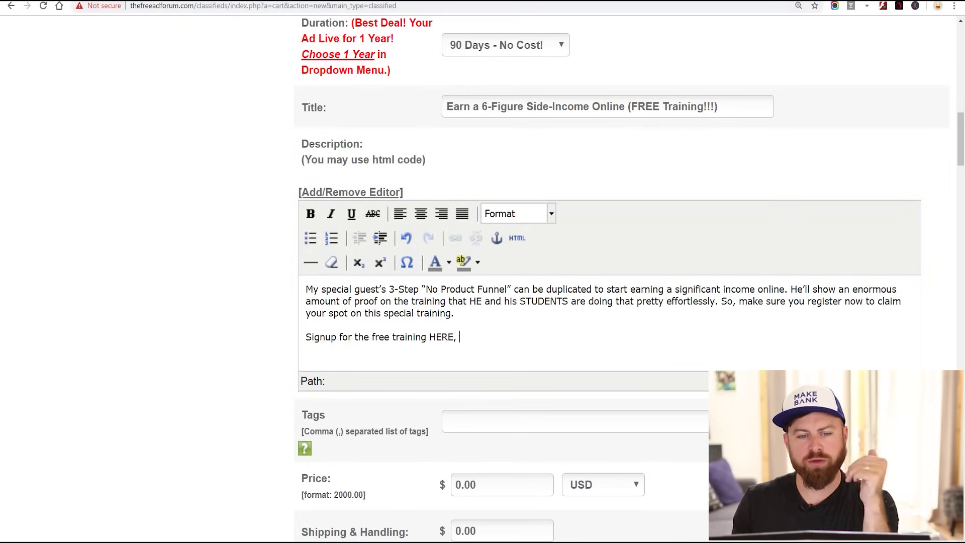
pyautogui.hotkey('ctrl', 'Tab')
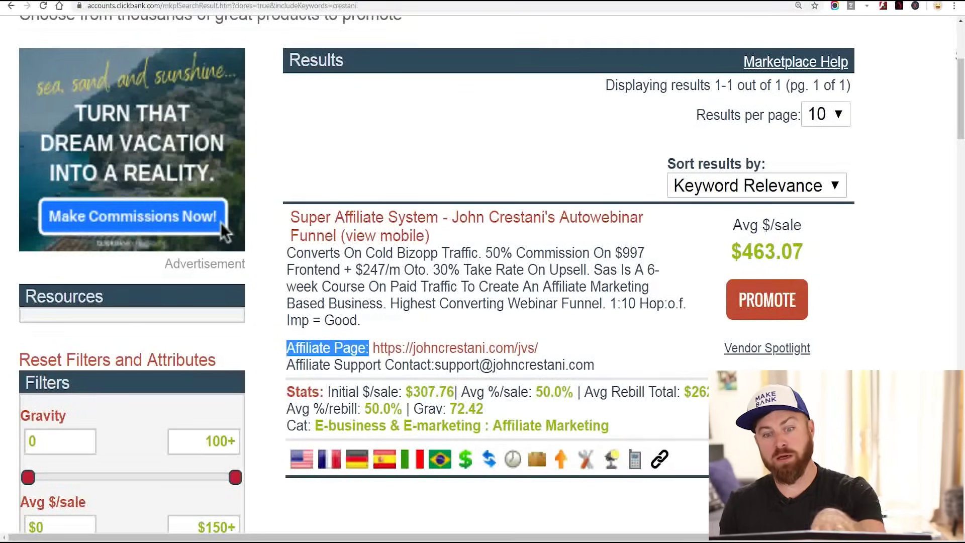
# - Generate a ClickBank HopLink using the account nickname and tracking ID freeadforum
pyautogui.scroll(4, 482, 277)
pyautogui.scroll(-5, 482, 277)
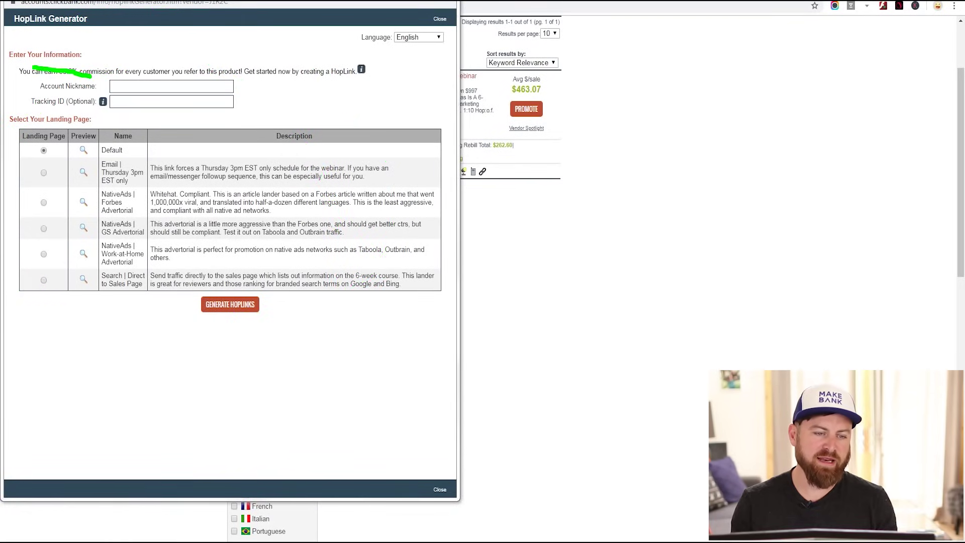
pyautogui.write('lilyloves')
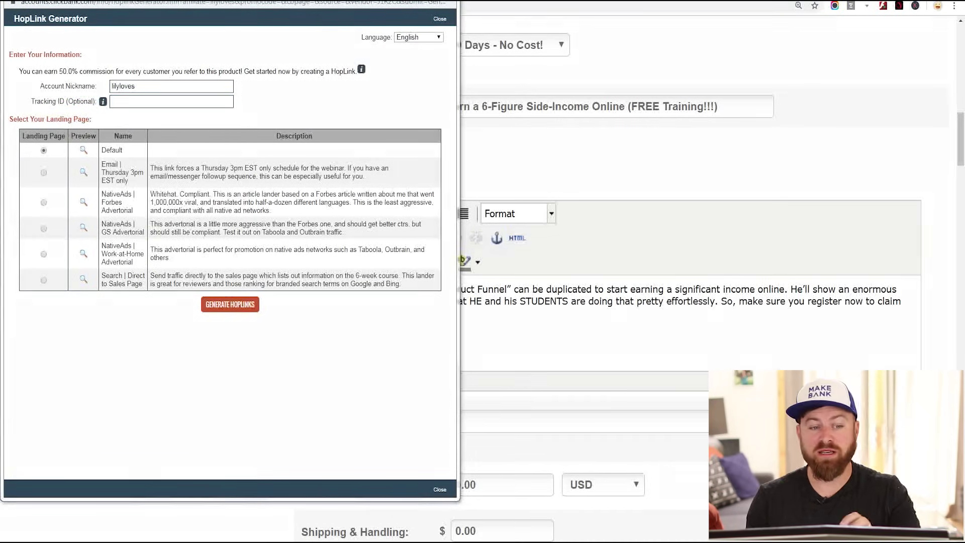
pyautogui.click(171, 101)
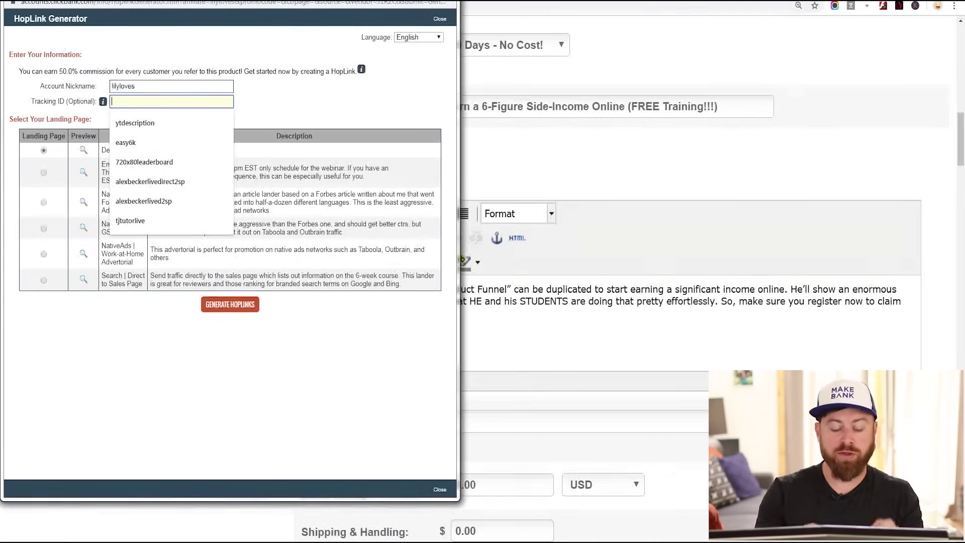
pyautogui.write('freeadforum')
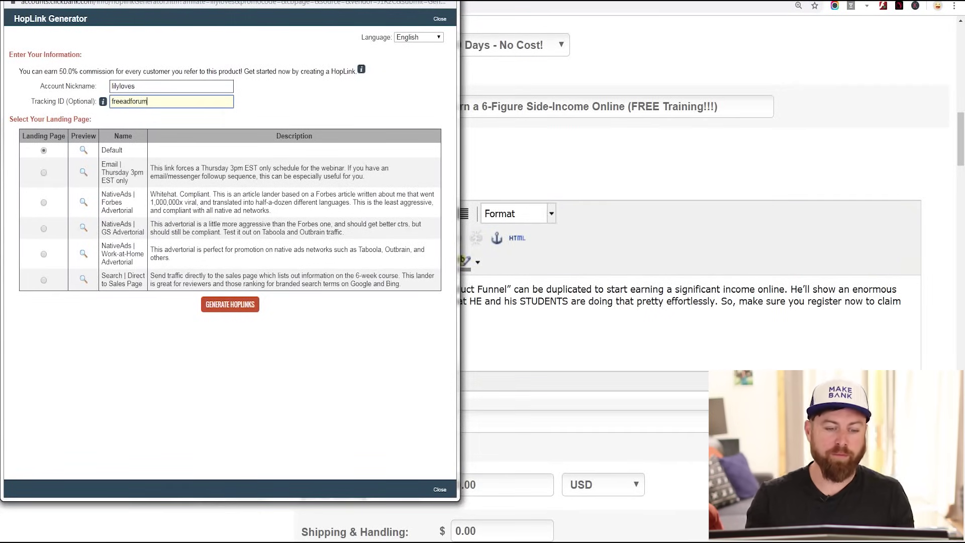
pyautogui.click(230, 305)
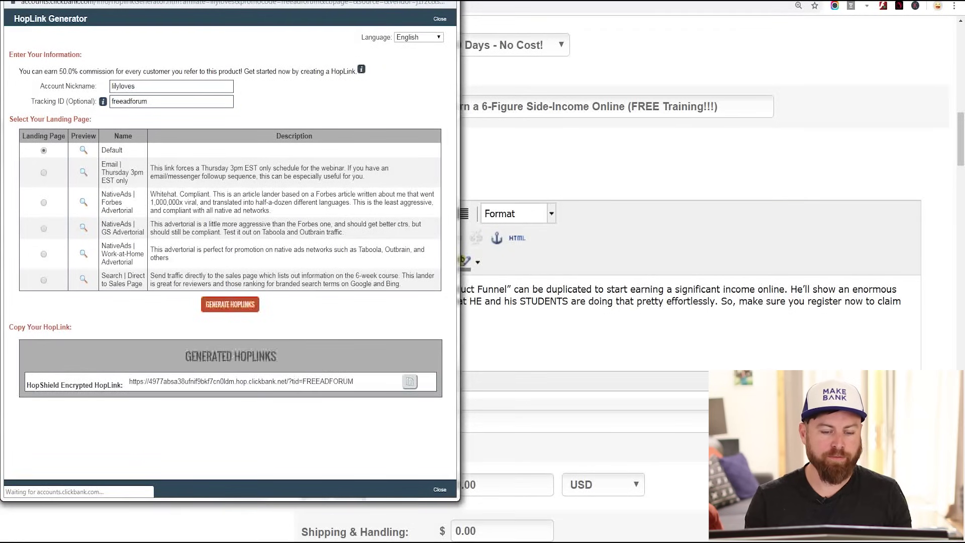
# - Record the tid=FREEADFORUM hop URL in Notepad under a 'Clickbank Link' heading and select it
pyautogui.hotkey('alt', 'Tab')
pyautogui.scroll(3, 481, 241)
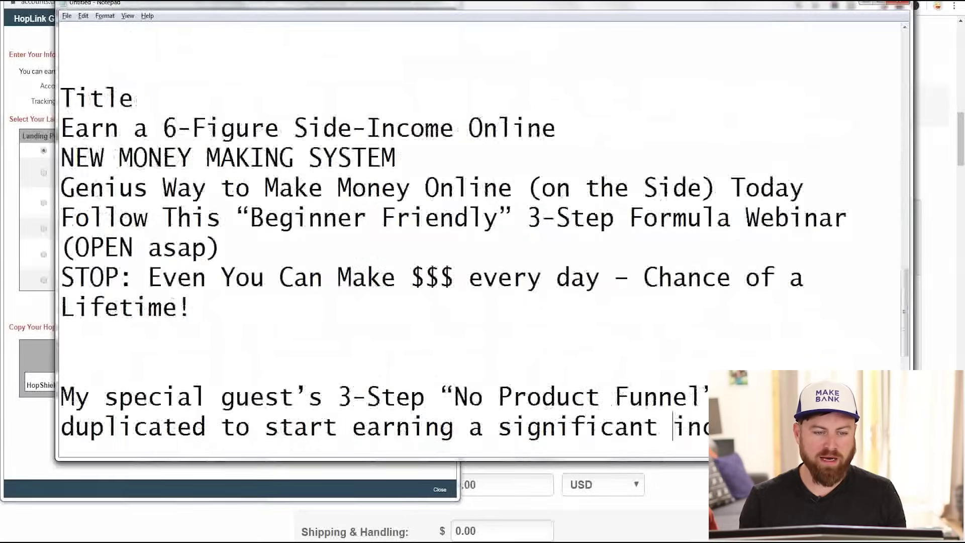
pyautogui.click(61, 127)
pyautogui.scroll(-1, 483, 231)
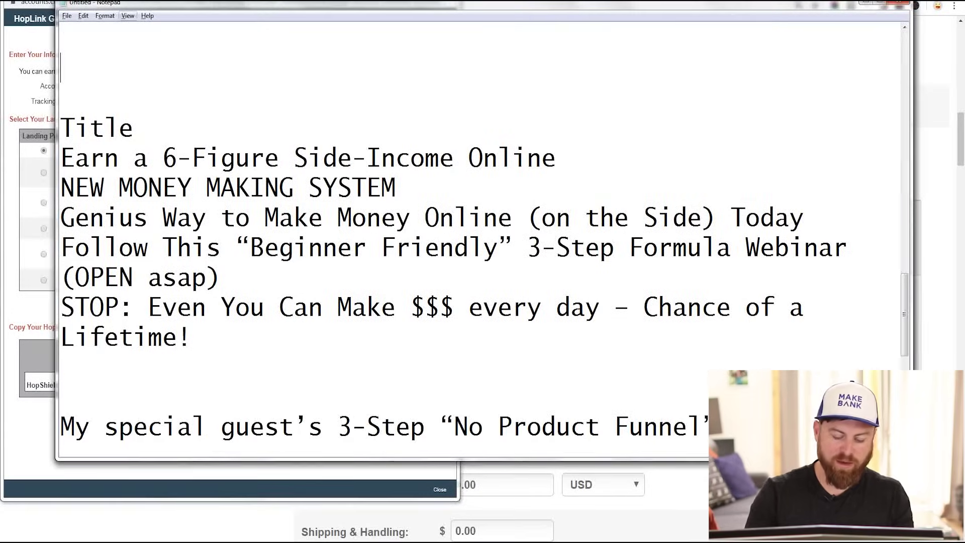
pyautogui.write('ckbank Link')
pyautogui.press('Return')
pyautogui.hotkey('ctrl', 'v')
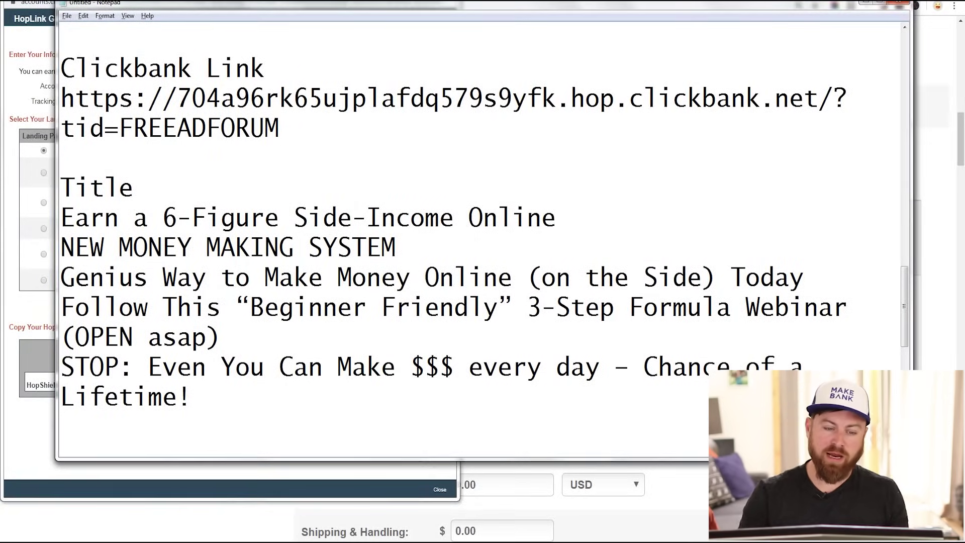
pyautogui.press('Return')
pyautogui.press('Return')
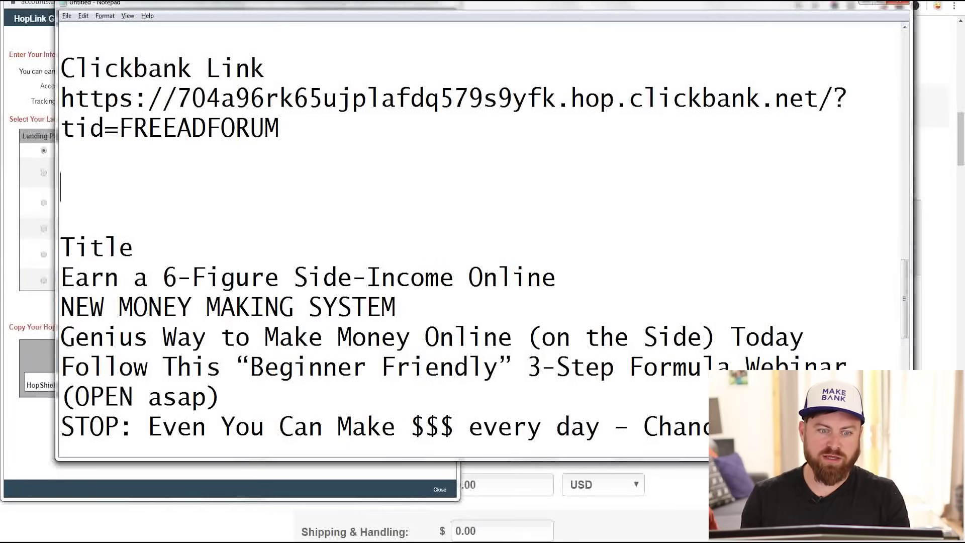
pyautogui.moveTo(279, 128); pyautogui.dragTo(61, 98)
pyautogui.hotkey('ctrl', 'c')
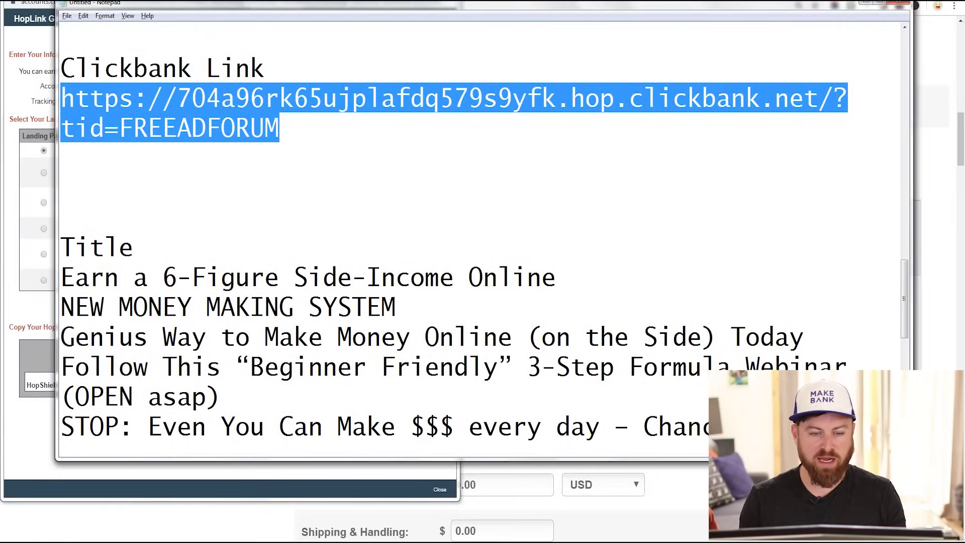
pyautogui.hotkey('alt', 'Tab')
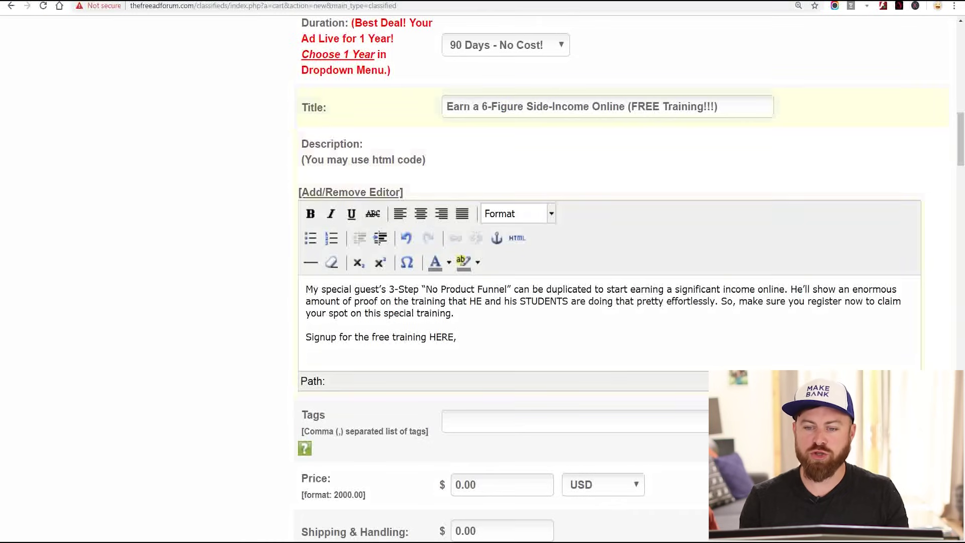
pyautogui.hotkey('ctrl', 't')
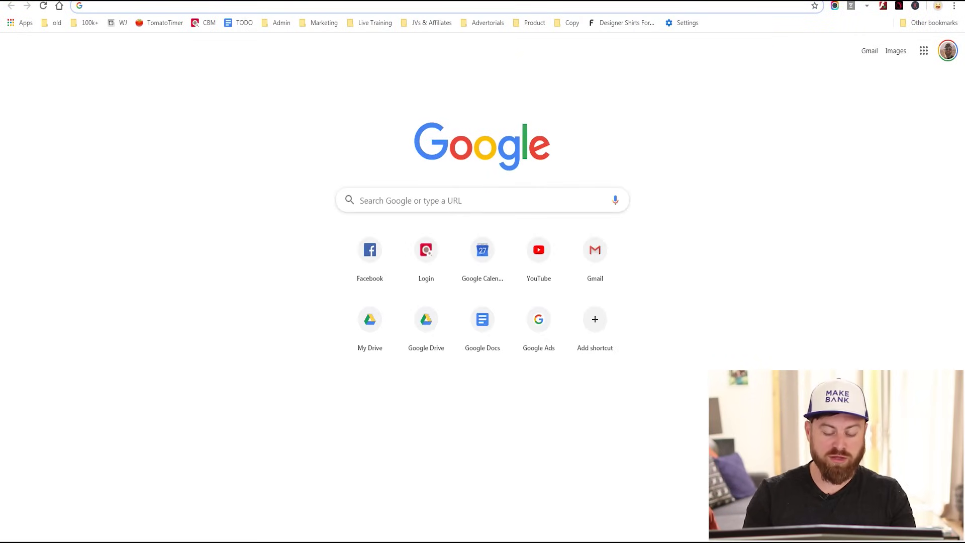
pyautogui.write('bitly.')
pyautogui.press('Return')
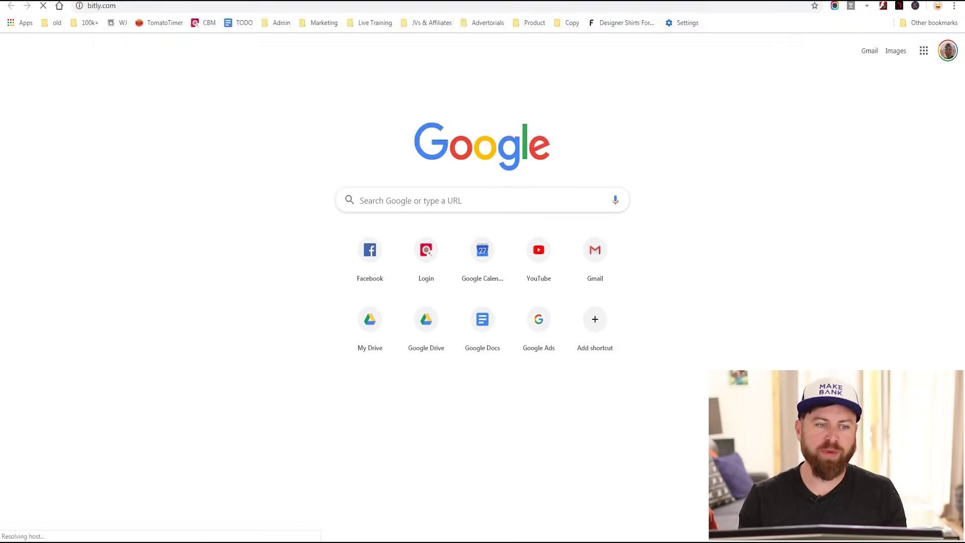
pyautogui.hotkey('ctrl', '+')
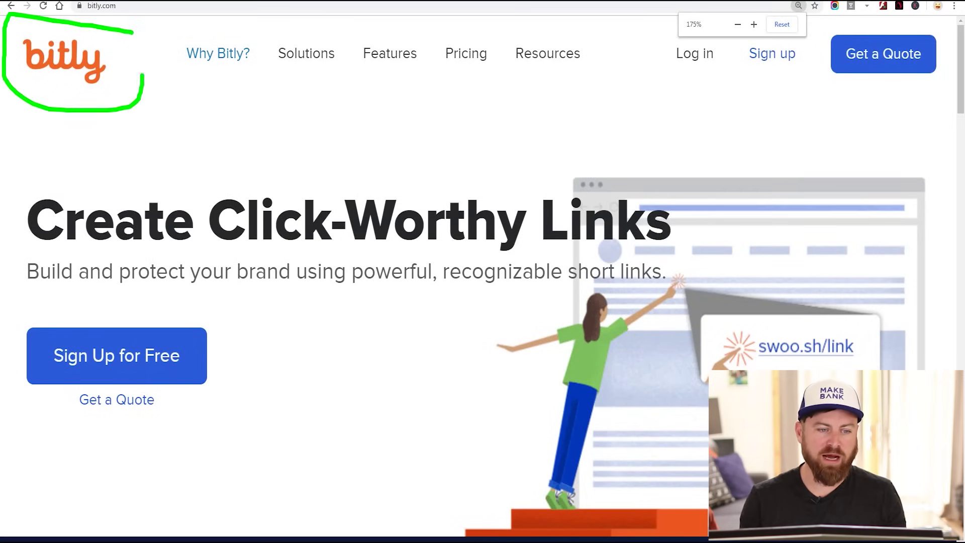
pyautogui.scroll(-4, 478, 312)
pyautogui.click(65, 263)
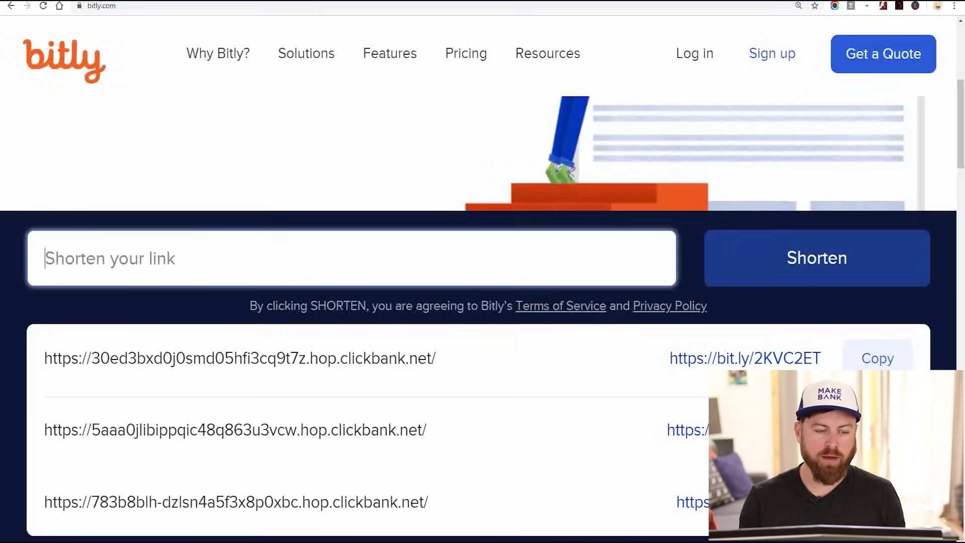
pyautogui.rightClick(66, 265)
pyautogui.click(89, 331)
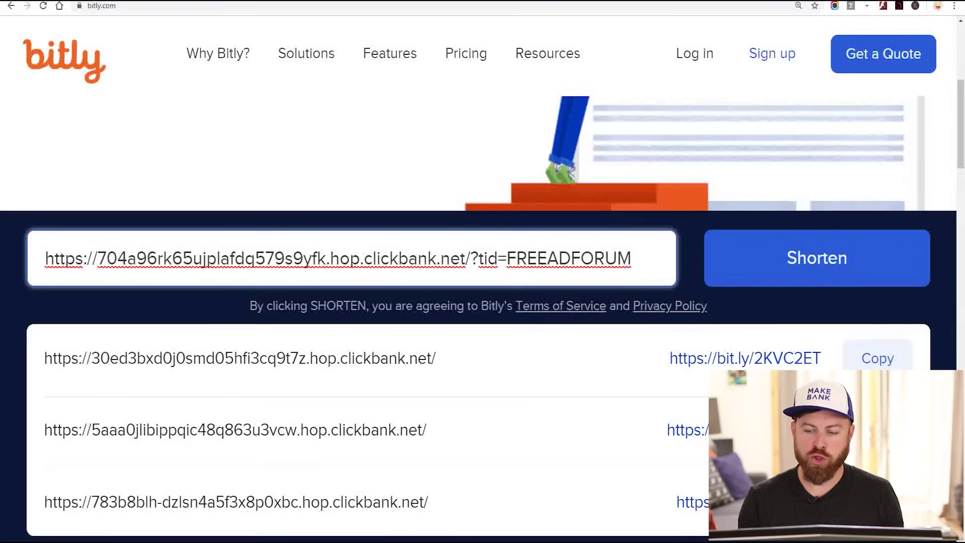
pyautogui.click(817, 258)
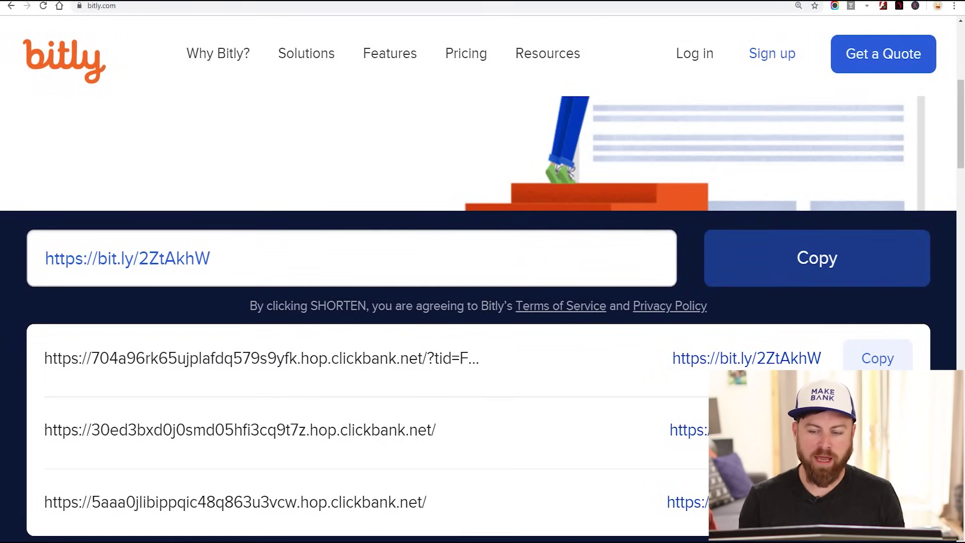
pyautogui.click(817, 258)
pyautogui.rightClick(166, 259)
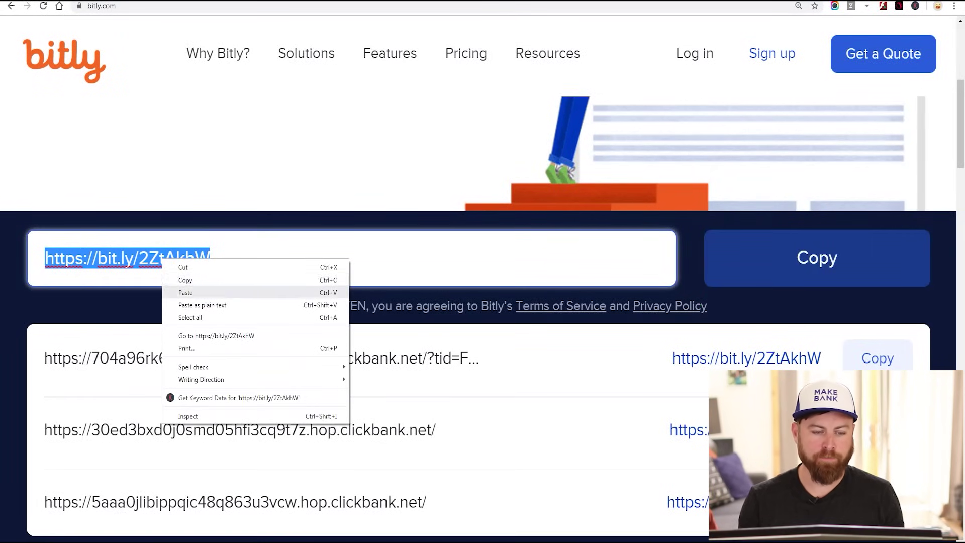
pyautogui.click(187, 280)
# - Save the short link in Notepad under a 'Short link' heading
pyautogui.hotkey('alt', 'Tab')
pyautogui.press('Return')
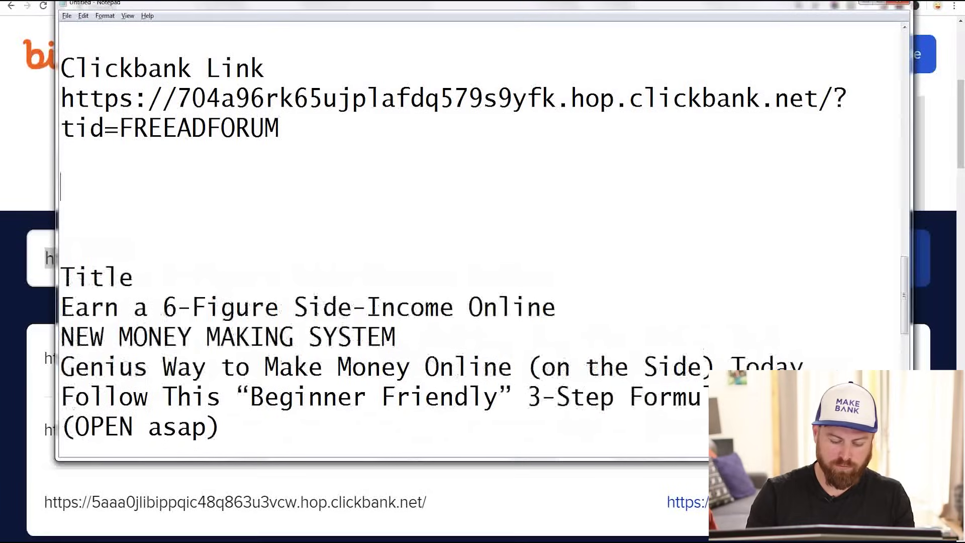
pyautogui.write('Short lin')
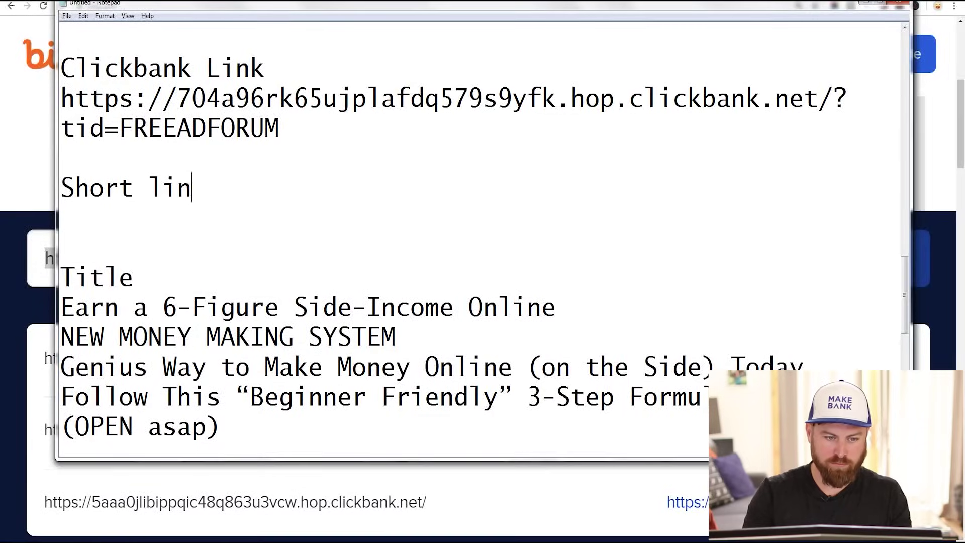
pyautogui.write('k')
pyautogui.press('Return')
pyautogui.hotkey('ctrl', 'v')
pyautogui.hotkey('shift', 'Home')
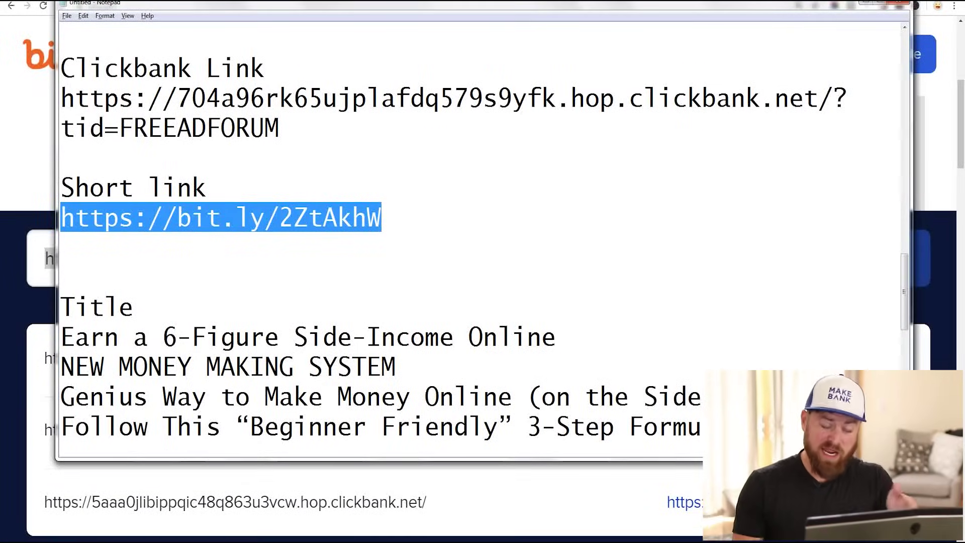
pyautogui.hotkey('alt', 'Tab')
pyautogui.hotkey('alt', 'Tab')
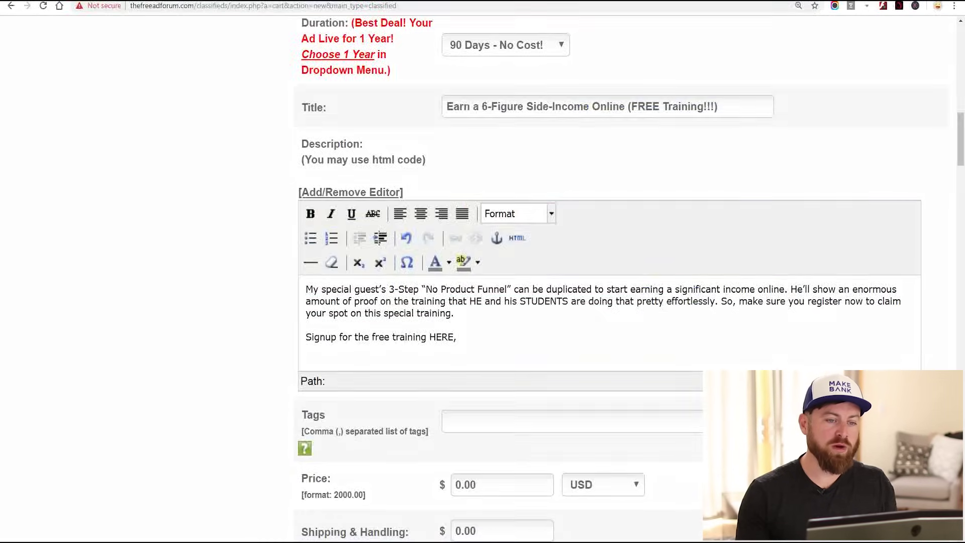
pyautogui.click(306, 325)
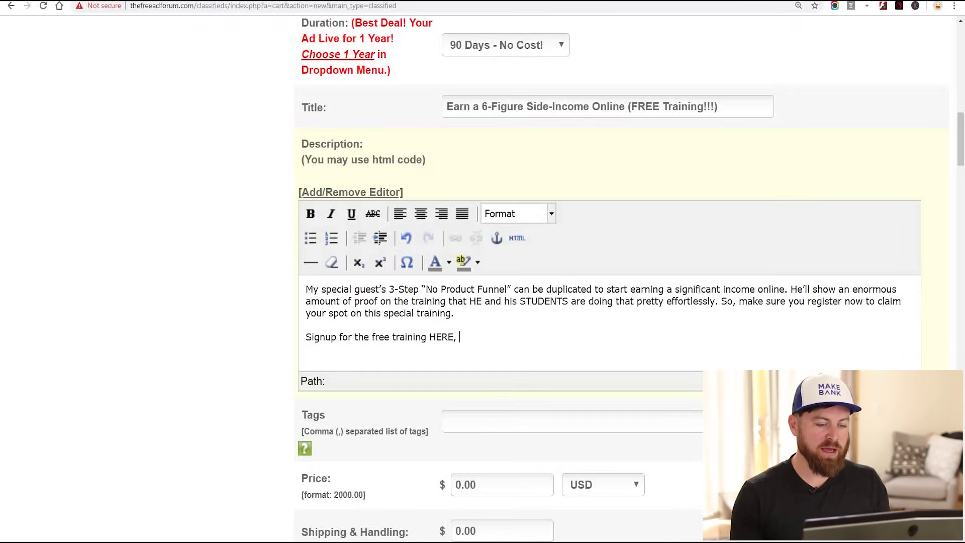
pyautogui.hotkey('ctrl', 'v')
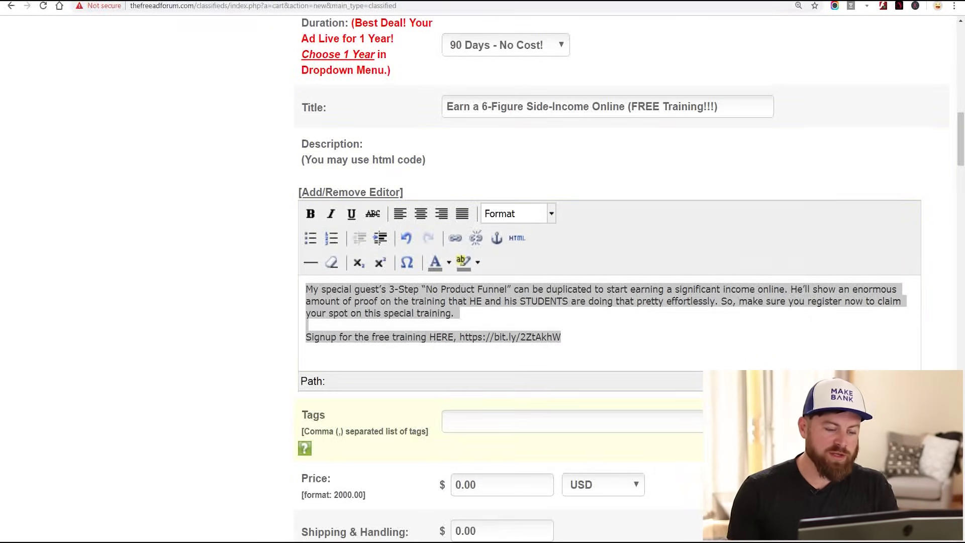
pyautogui.click(572, 421)
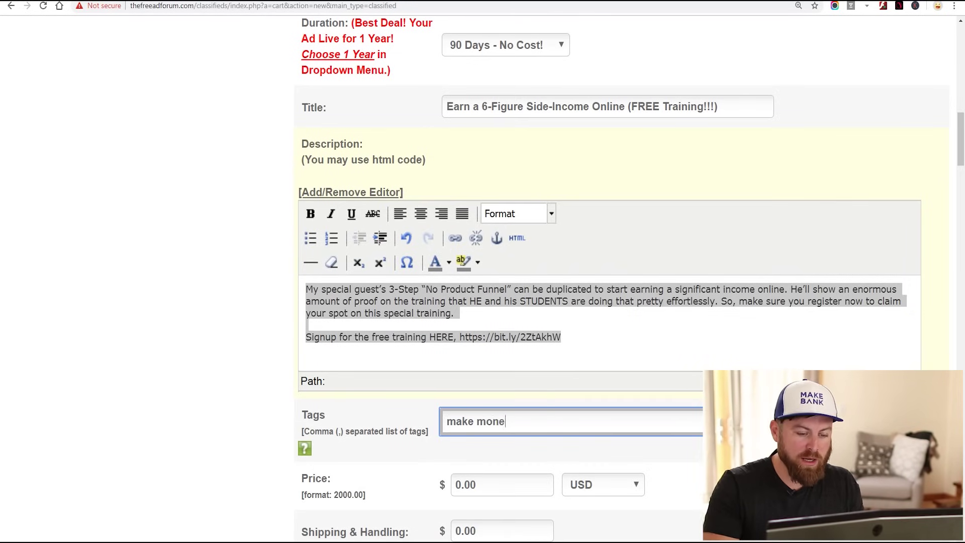
pyautogui.write('make money,work at ho')
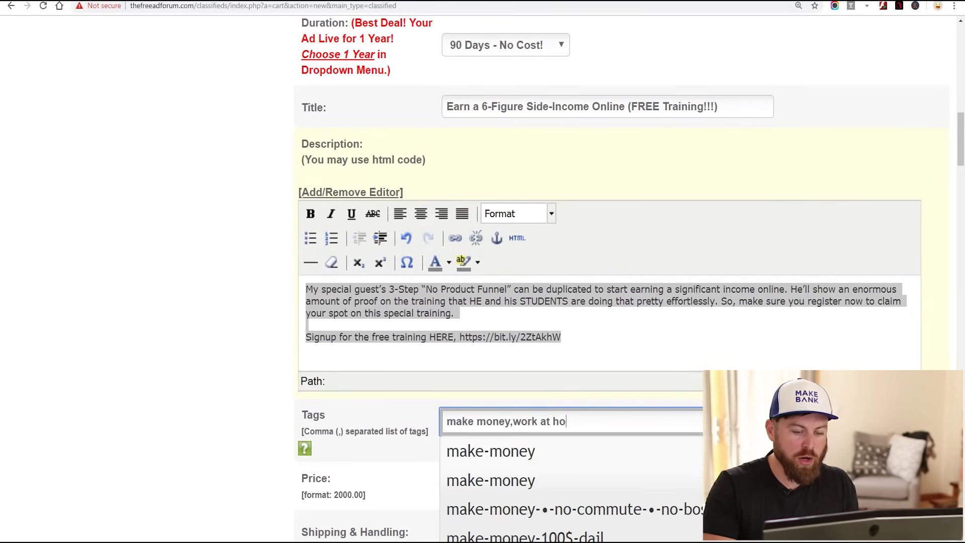
pyautogui.write('me,affiliate marketing')
pyautogui.scroll(-3, 304, 443)
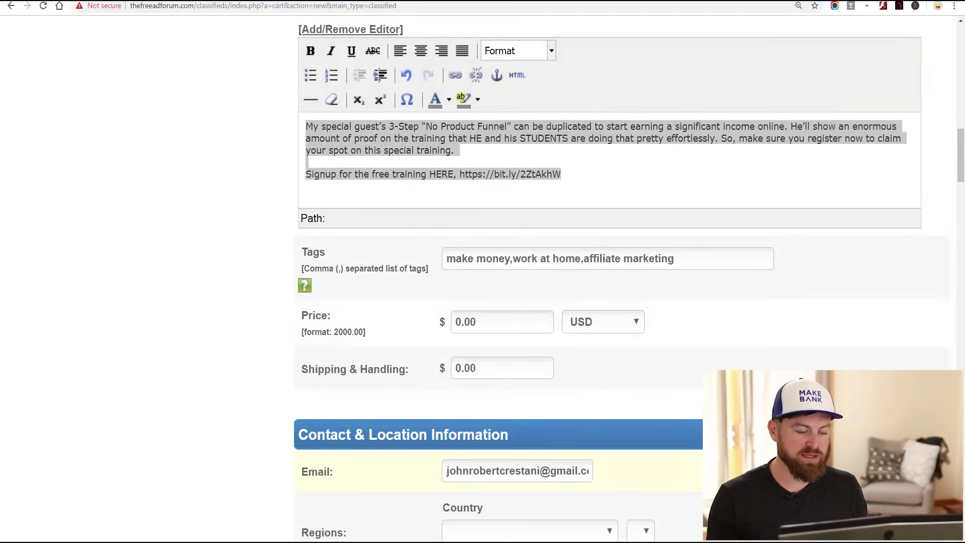
pyautogui.scroll(-5, 622, 279)
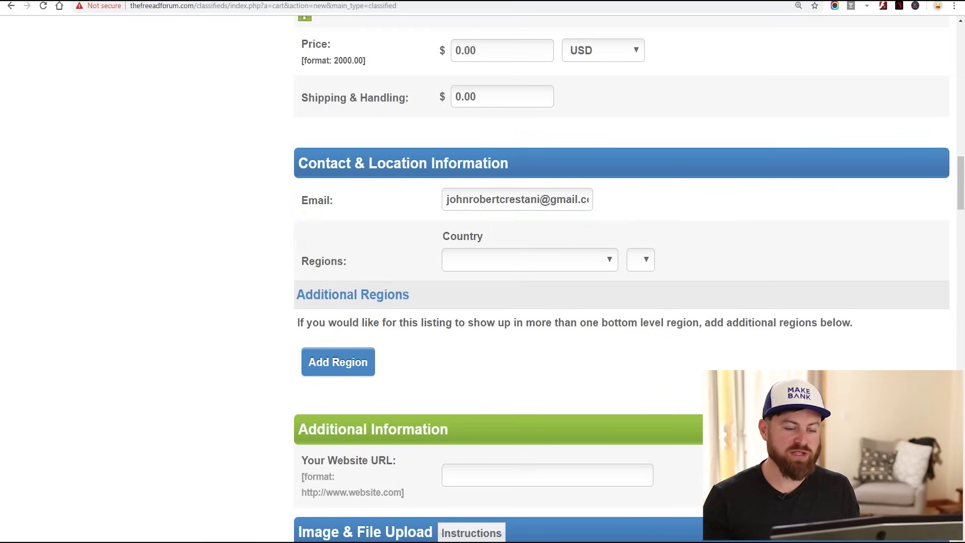
# - Set the listing's country to United Kingdom and district to London
pyautogui.click(530, 260)
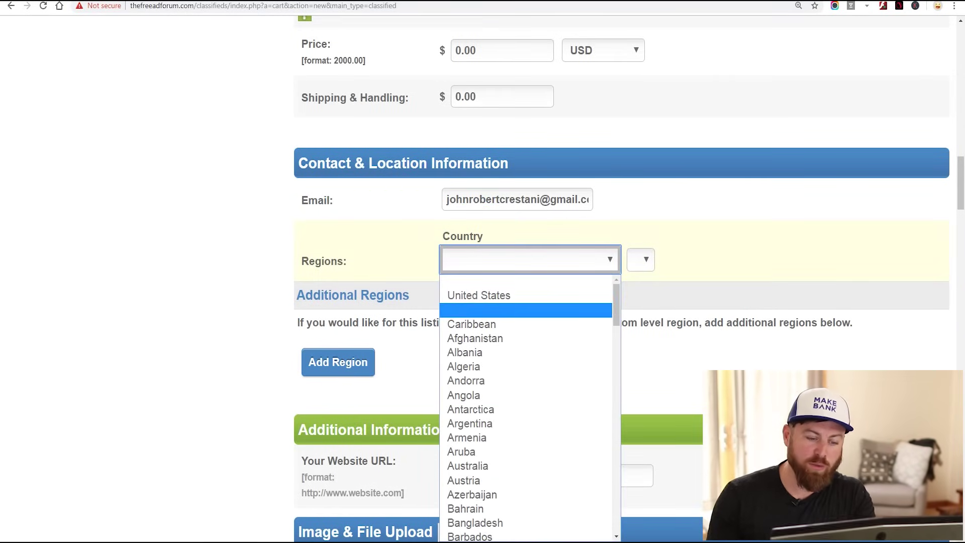
pyautogui.scroll(-5, 526, 353)
pyautogui.scroll(-15, 503, 427)
pyautogui.click(477, 506)
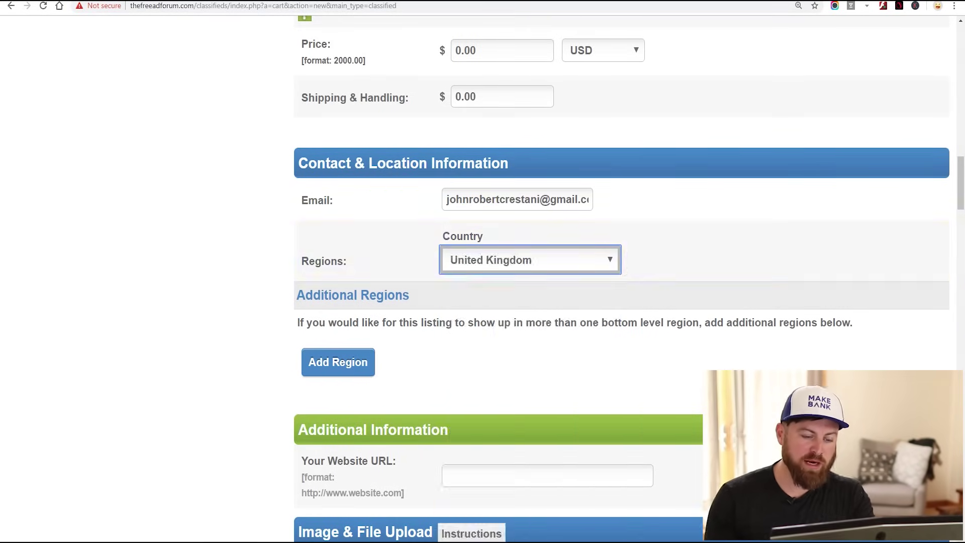
pyautogui.click(676, 260)
pyautogui.scroll(-3, 662, 427)
pyautogui.click(660, 461)
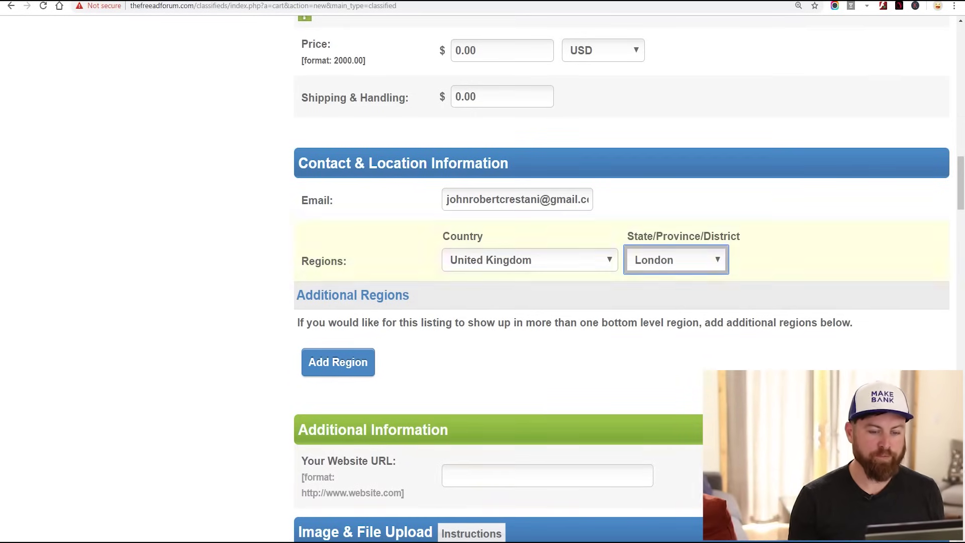
# - Add an extra region row, then remove it so no paid regions remain
pyautogui.scroll(-2, 338, 253)
pyautogui.click(338, 254)
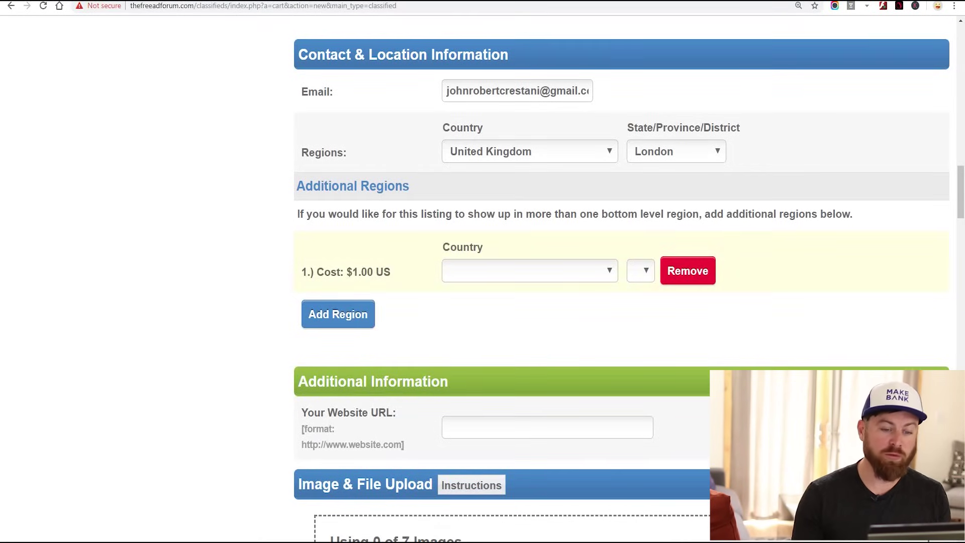
pyautogui.click(687, 271)
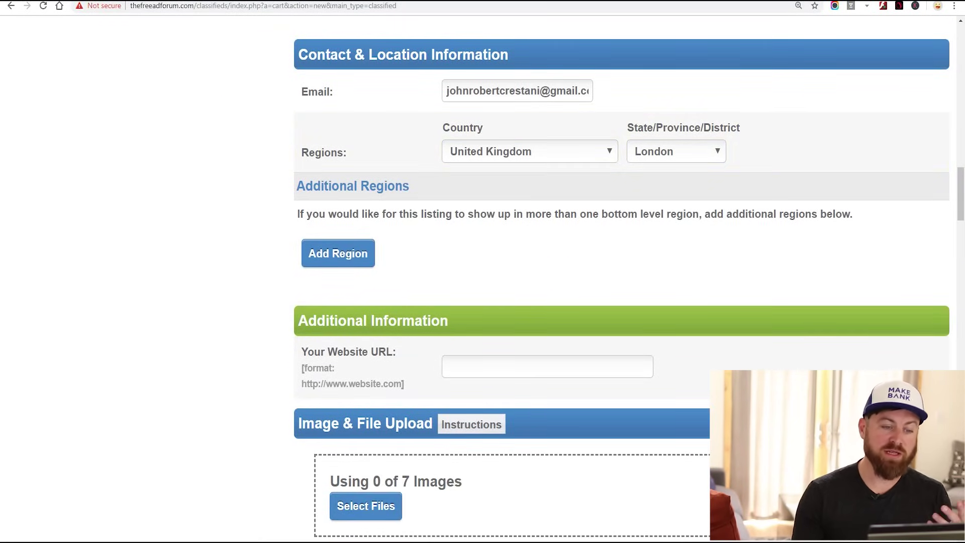
pyautogui.scroll(-3, 548, 204)
pyautogui.click(547, 204)
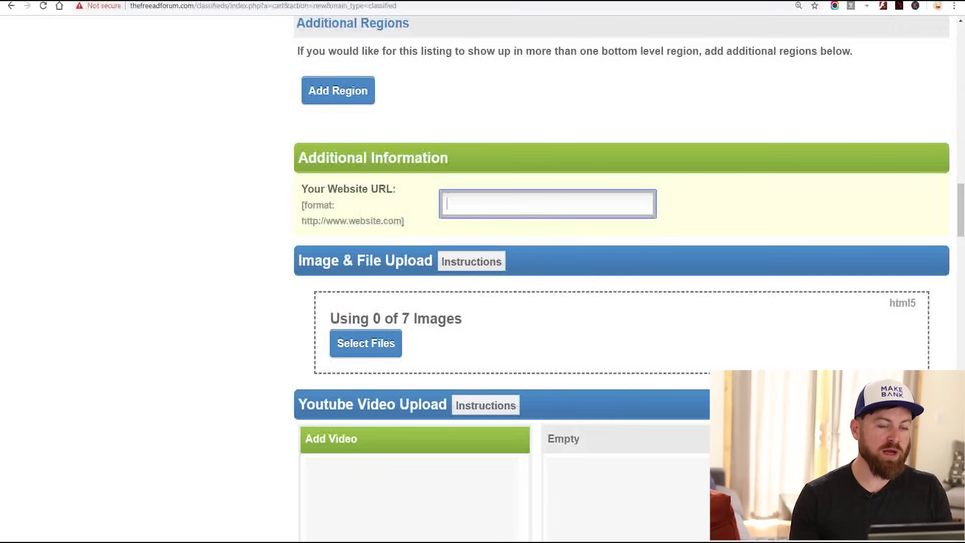
pyautogui.hotkey('ctrl', 'v')
pyautogui.hotkey('ctrl', 'z')
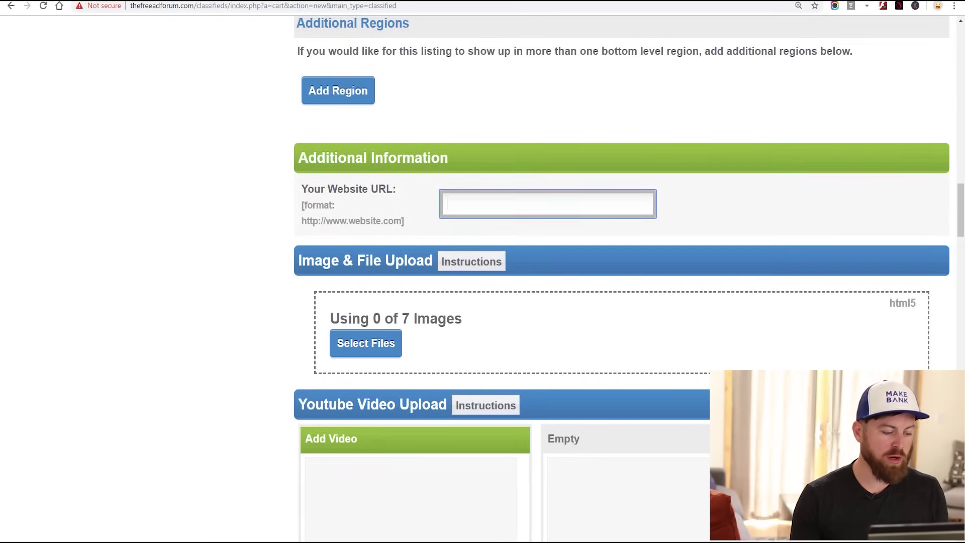
pyautogui.hotkey('alt', 'Tab')
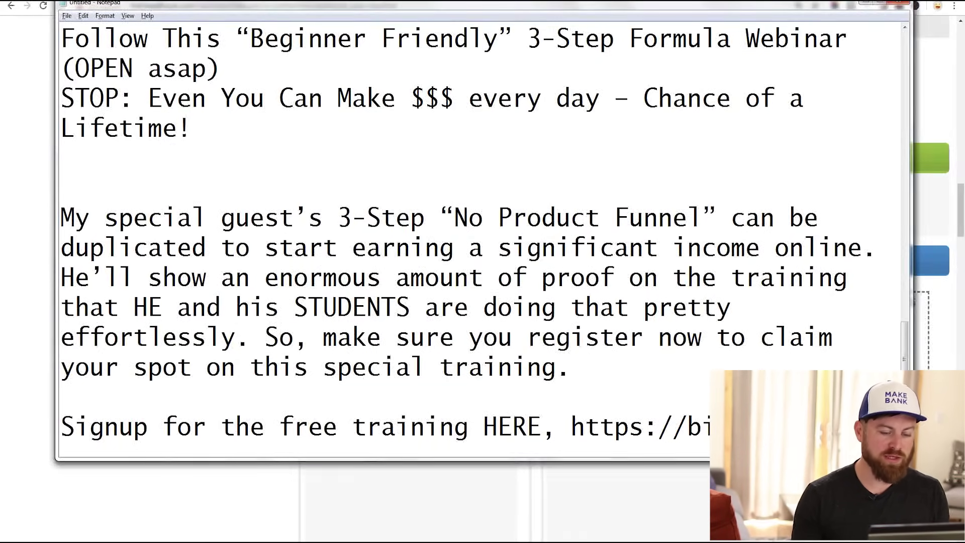
pyautogui.doubleClick(731, 428)
pyautogui.hotkey('alt', 'Tab')
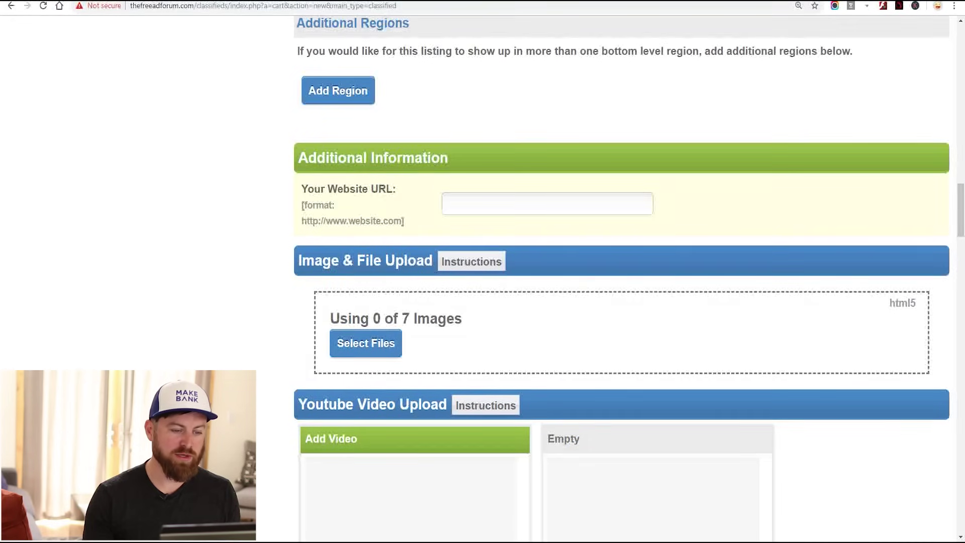
pyautogui.hotkey('ctrl', 'v')
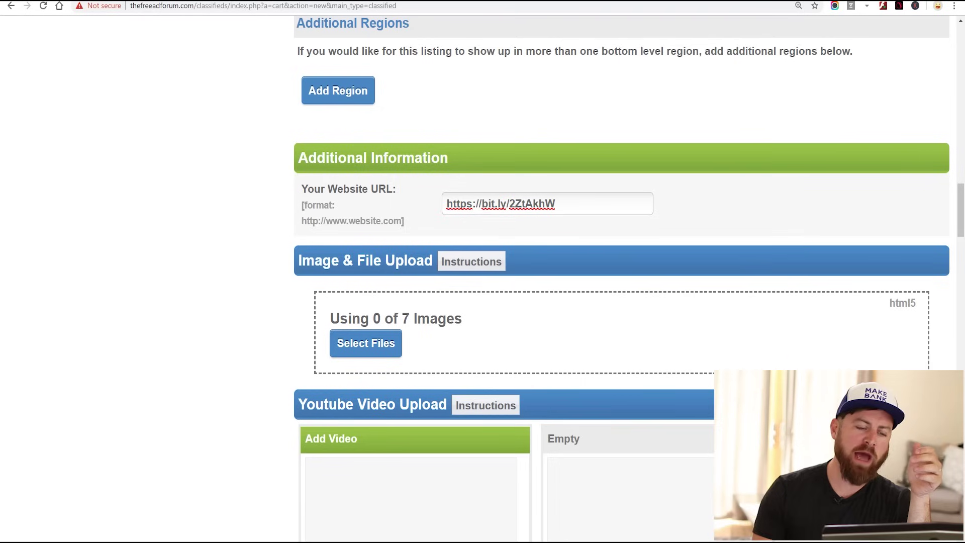
pyautogui.scroll(-3, 621, 272)
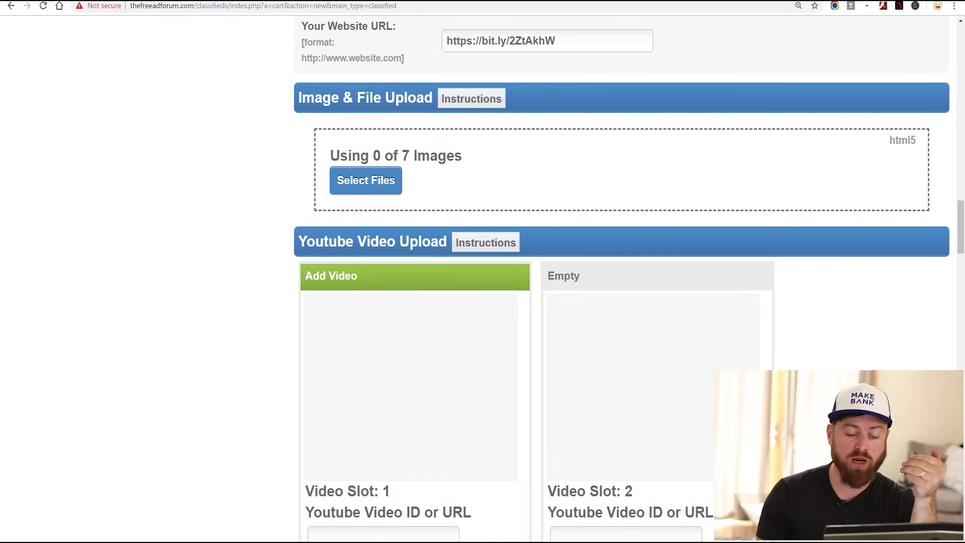
pyautogui.scroll(-1, 622, 271)
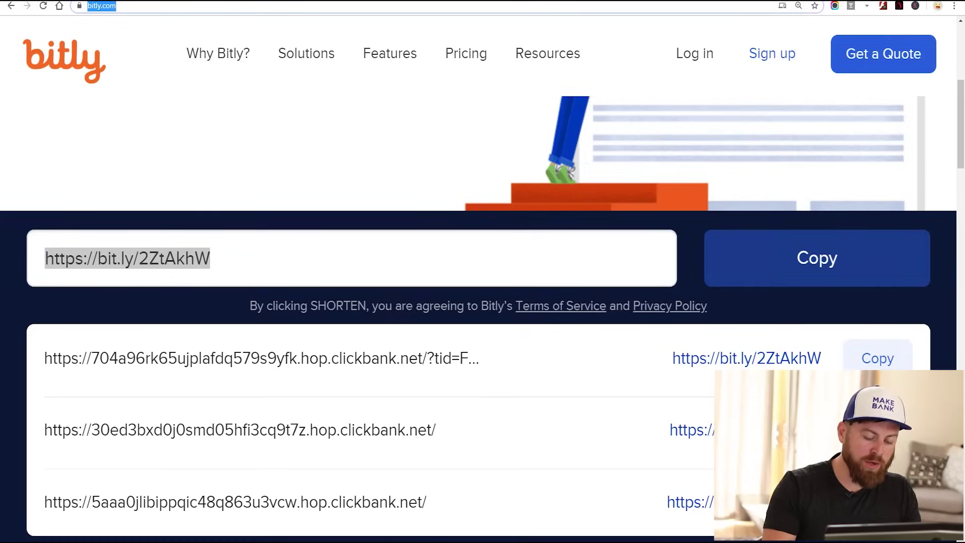
# - Search Google for 'work at home'
pyautogui.hotkey('ctrl', 'l')
pyautogui.write('google.com')
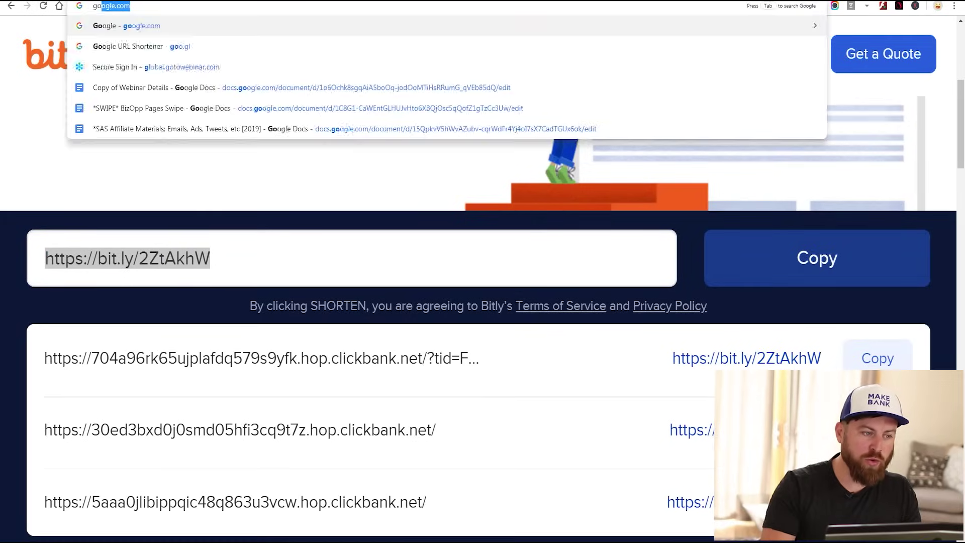
pyautogui.press('Return')
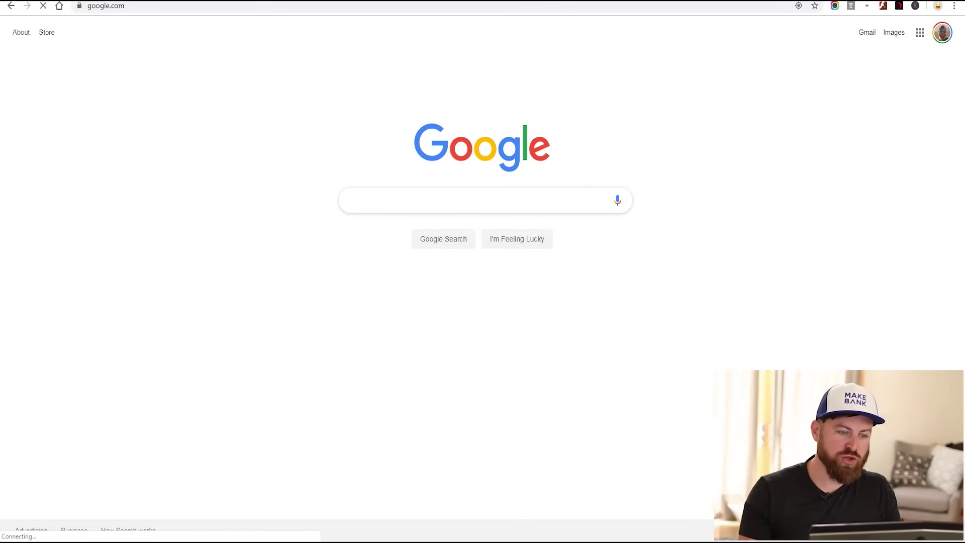
pyautogui.write('work at home')
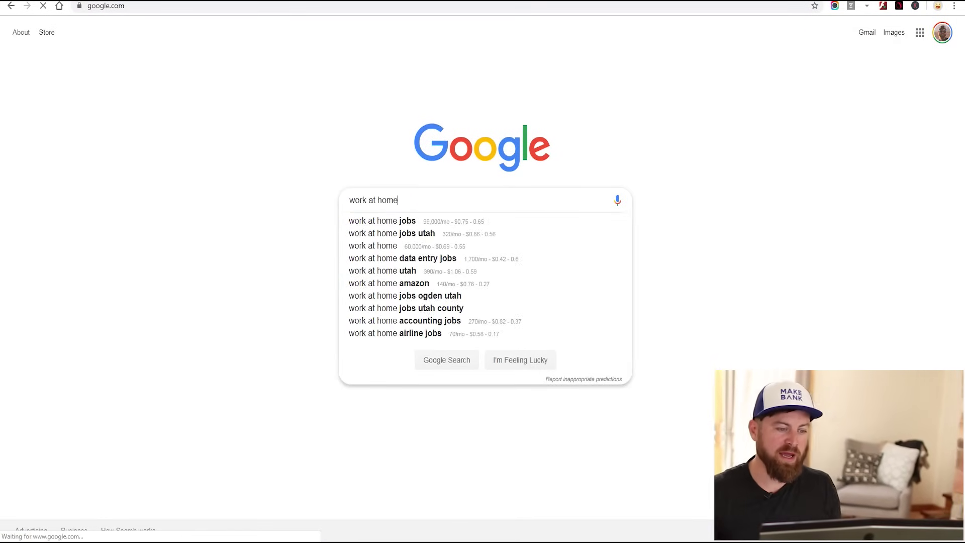
pyautogui.press('Return')
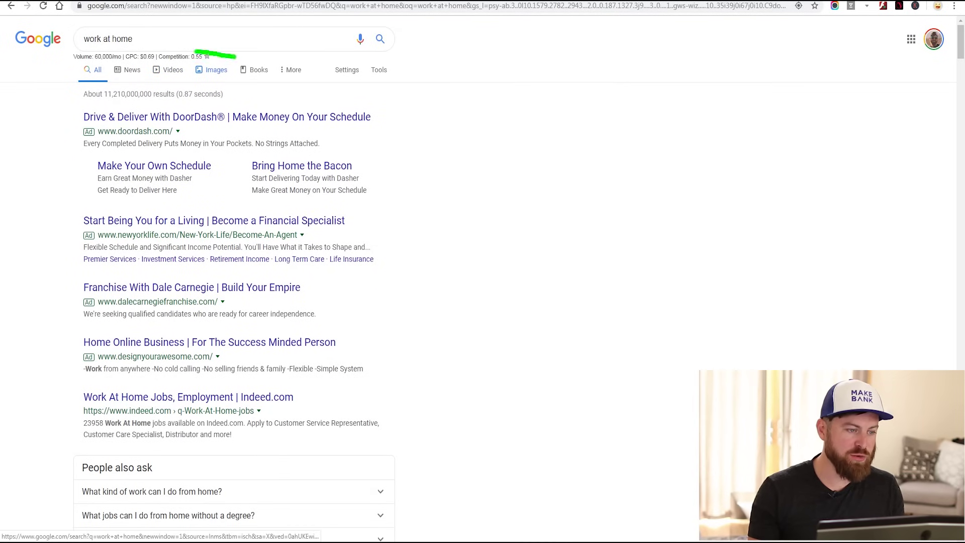
# - Switch to image results and preview the first monster.com work-from-home photo's options
pyautogui.click(216, 70)
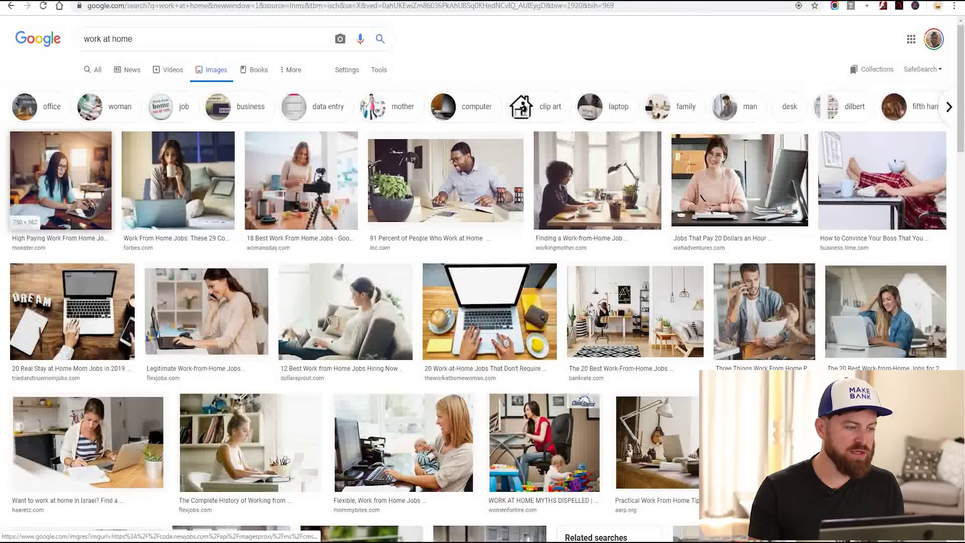
pyautogui.click(60, 180)
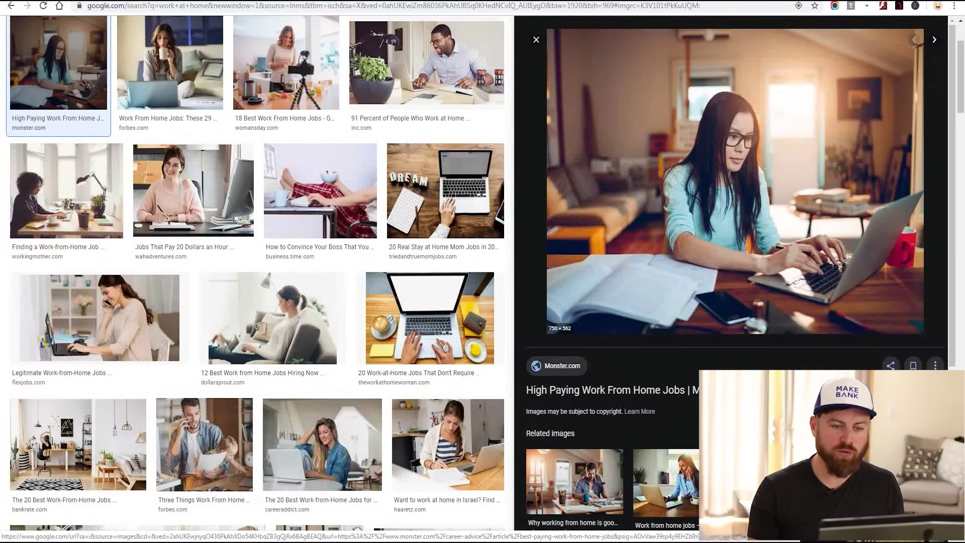
pyautogui.rightClick(649, 100)
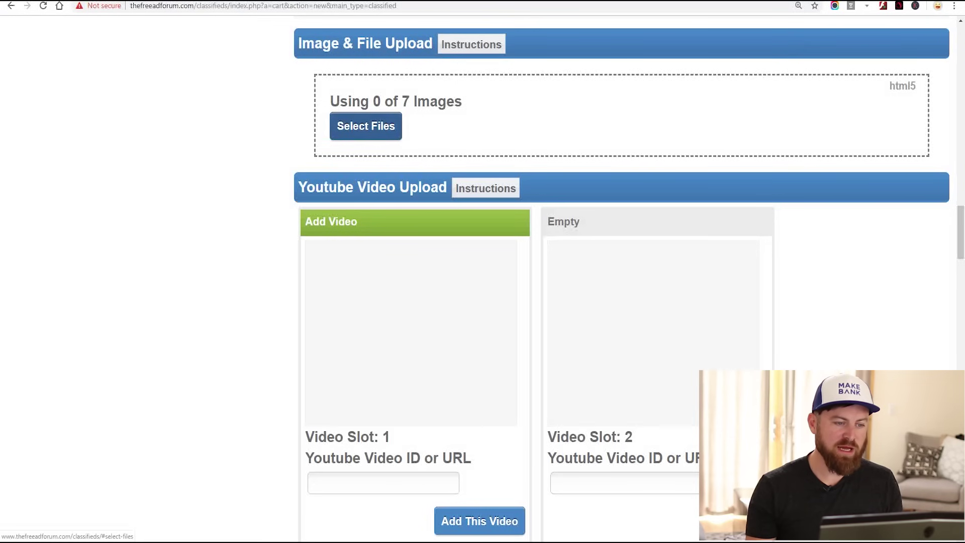
# - Upload the Monster.com work-from-home photo by pasting its image address as the file name
pyautogui.click(367, 125)
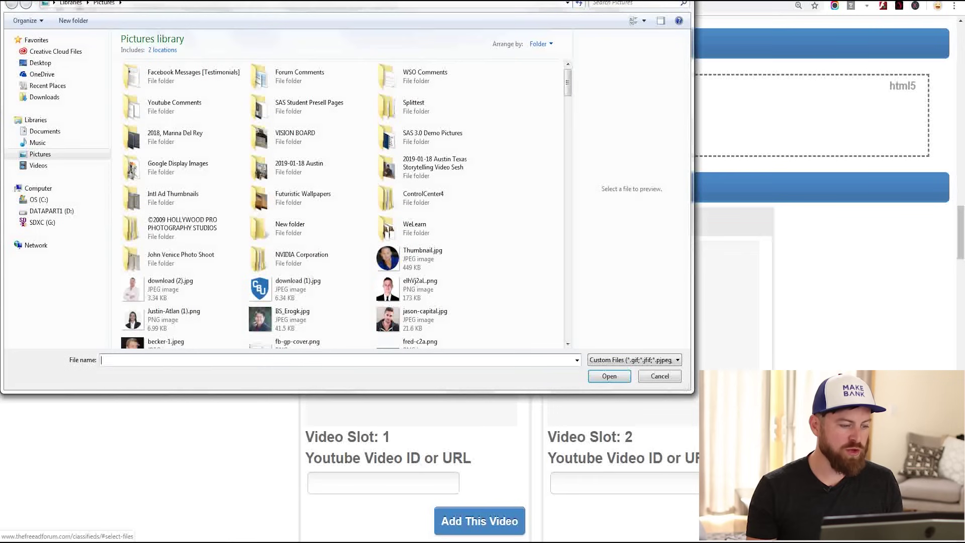
pyautogui.rightClick(172, 360)
pyautogui.click(183, 406)
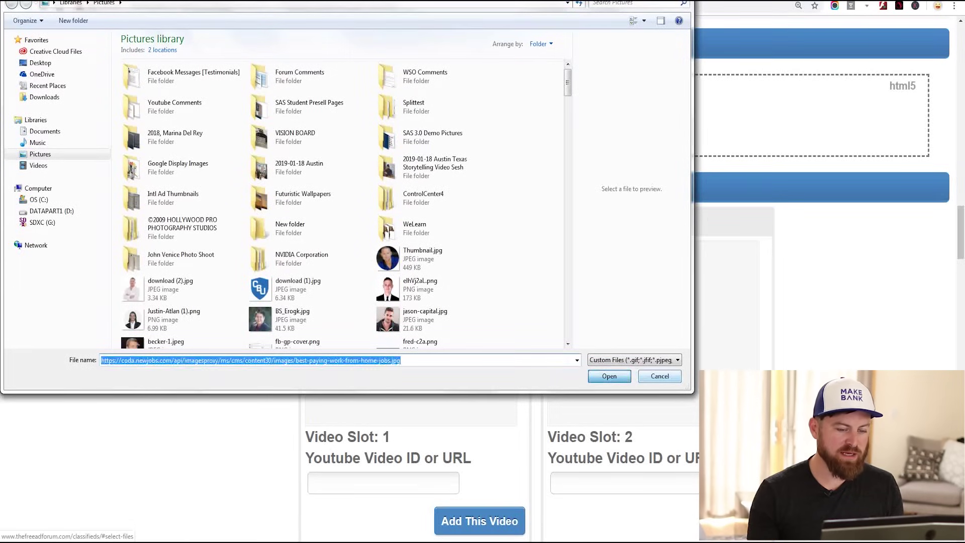
pyautogui.press('Return')
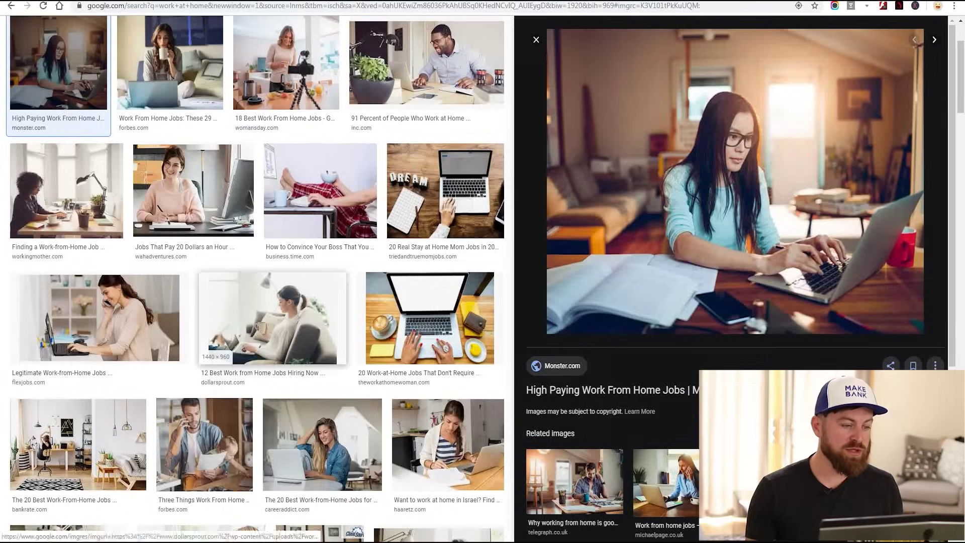
# - Copy the inc.com man-at-desk photo's address and upload it as the second listing image
pyautogui.click(427, 63)
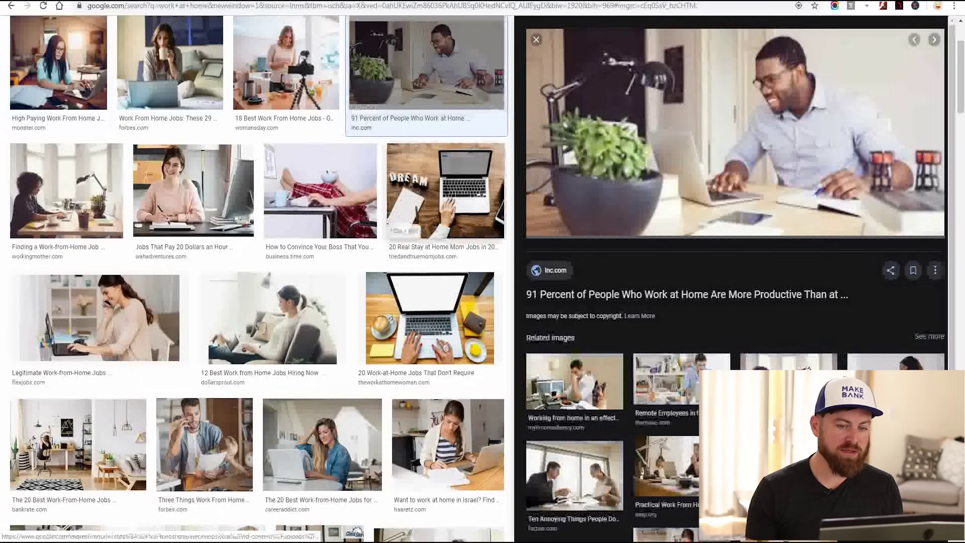
pyautogui.rightClick(768, 96)
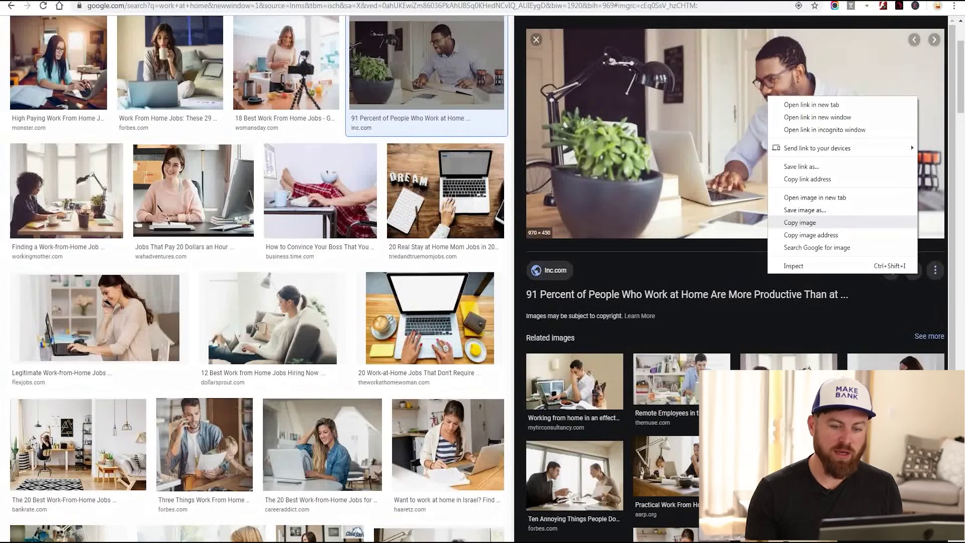
pyautogui.click(800, 223)
pyautogui.rightClick(751, 118)
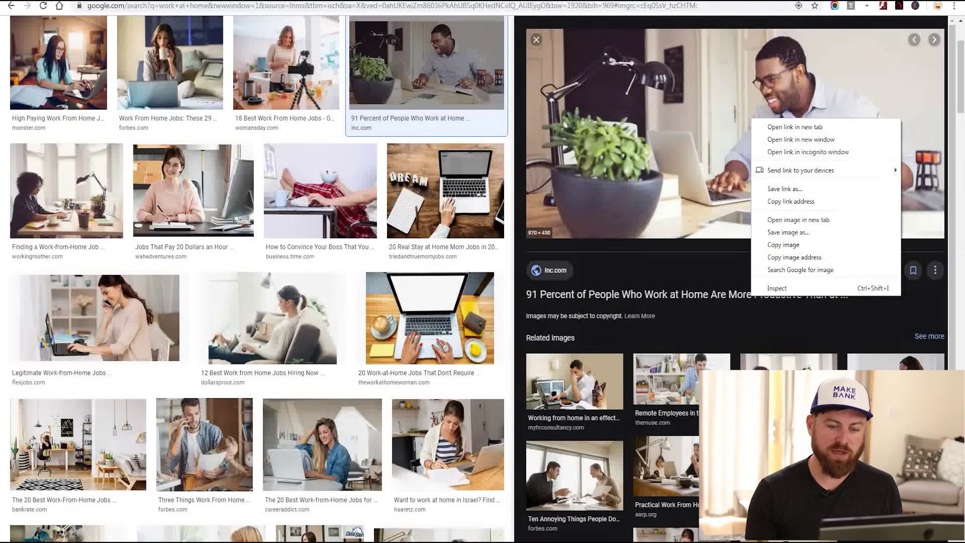
pyautogui.click(795, 257)
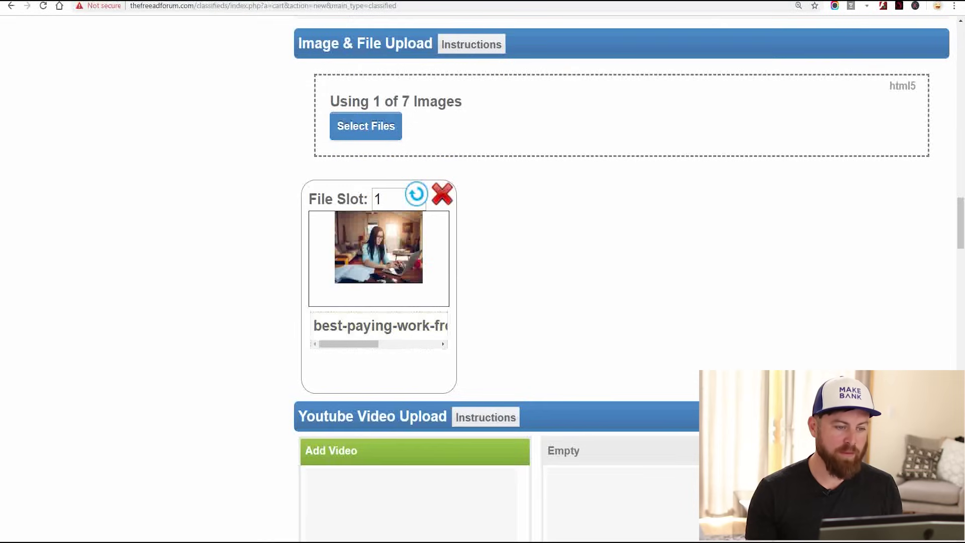
pyautogui.click(366, 126)
pyautogui.hotkey('ctrl', 'v')
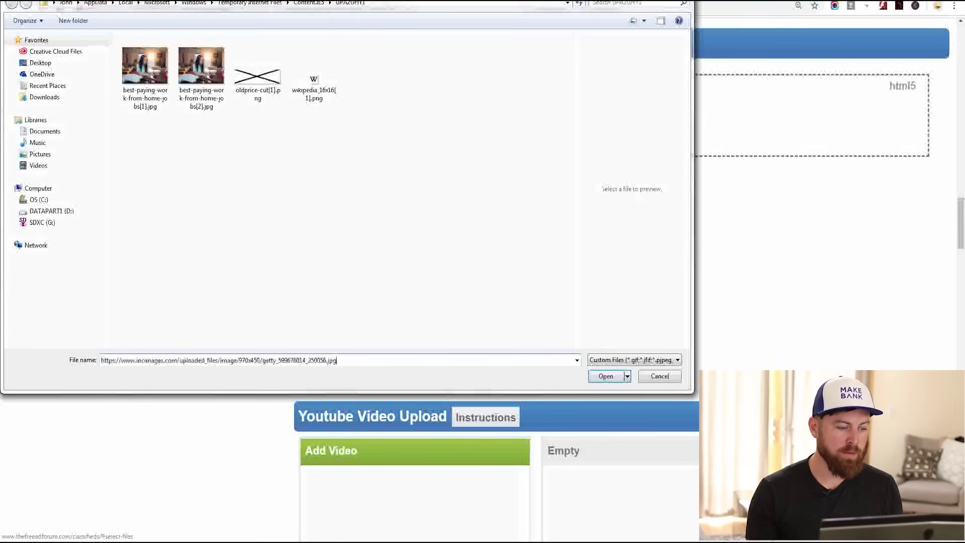
pyautogui.press('Return')
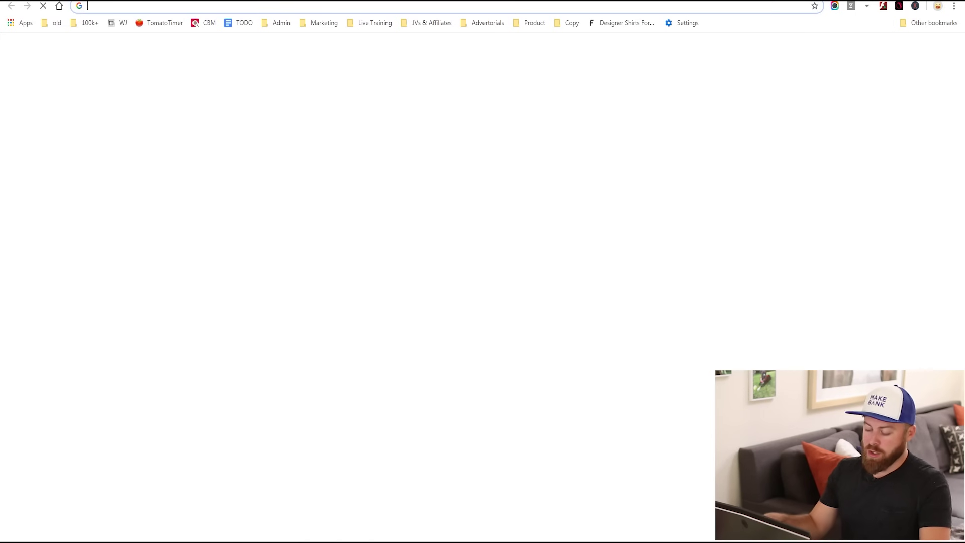
# - Open 'Invitation To Learn How To Create An Automated, Online Business' from channel videos sorted by Most popular, and copy its URL
pyautogui.write('youtube.com')
pyautogui.press('Return')
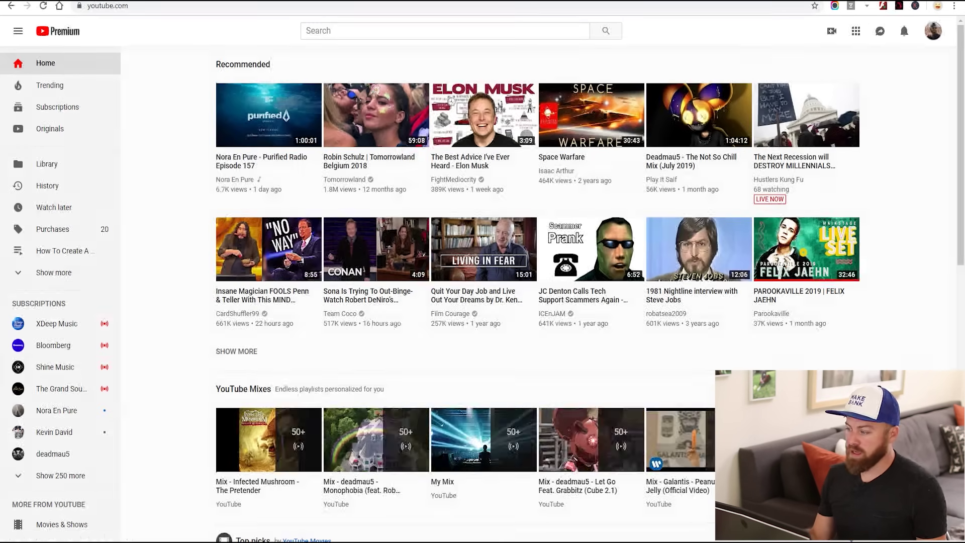
pyautogui.click(934, 31)
pyautogui.click(846, 101)
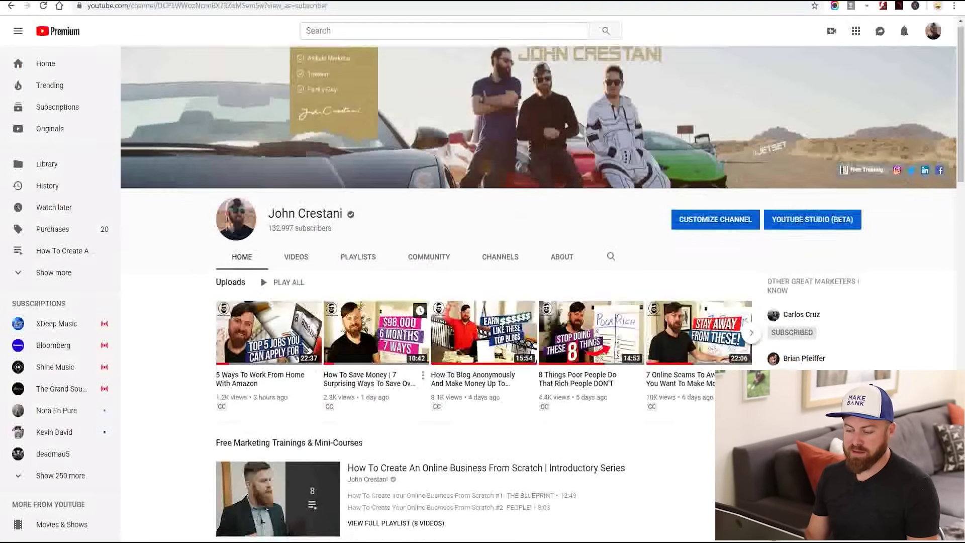
pyautogui.click(296, 260)
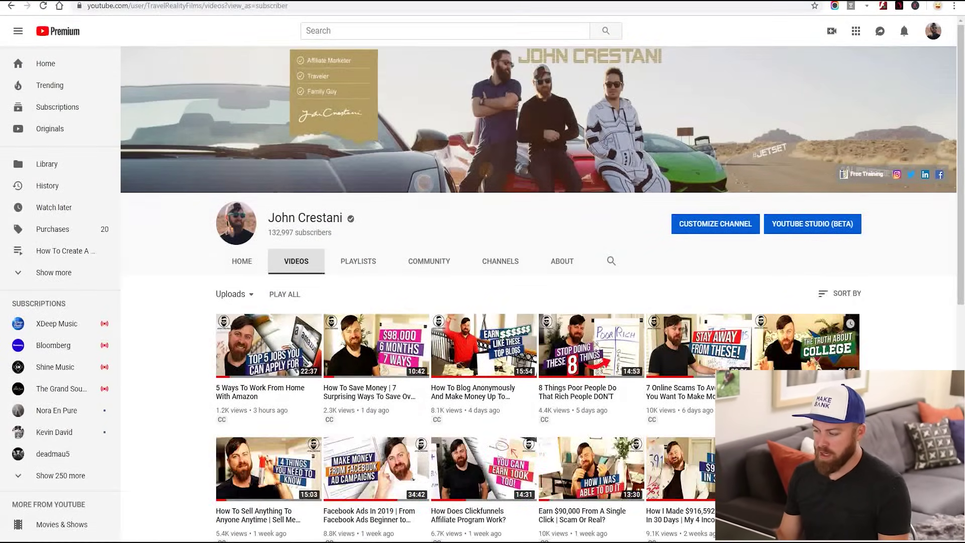
pyautogui.click(848, 293)
pyautogui.click(835, 320)
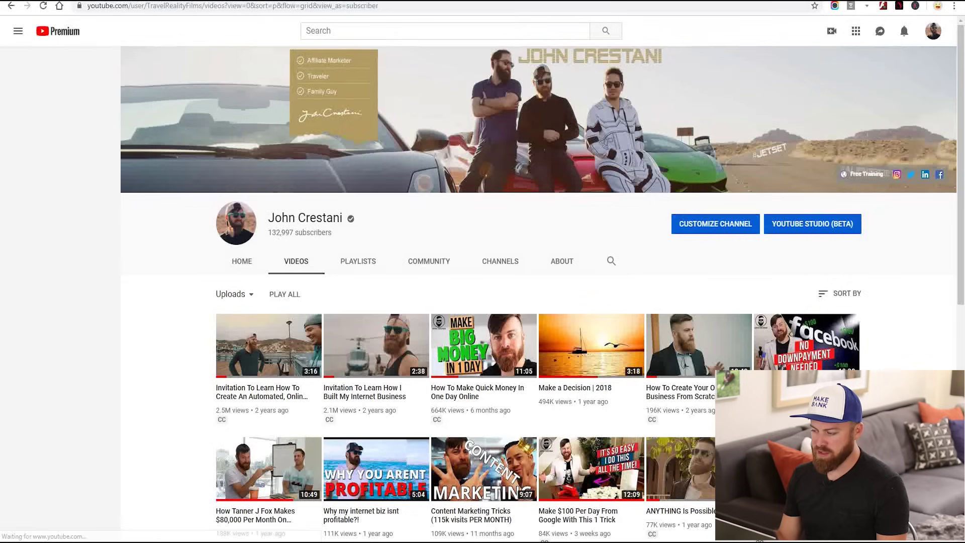
pyautogui.click(847, 293)
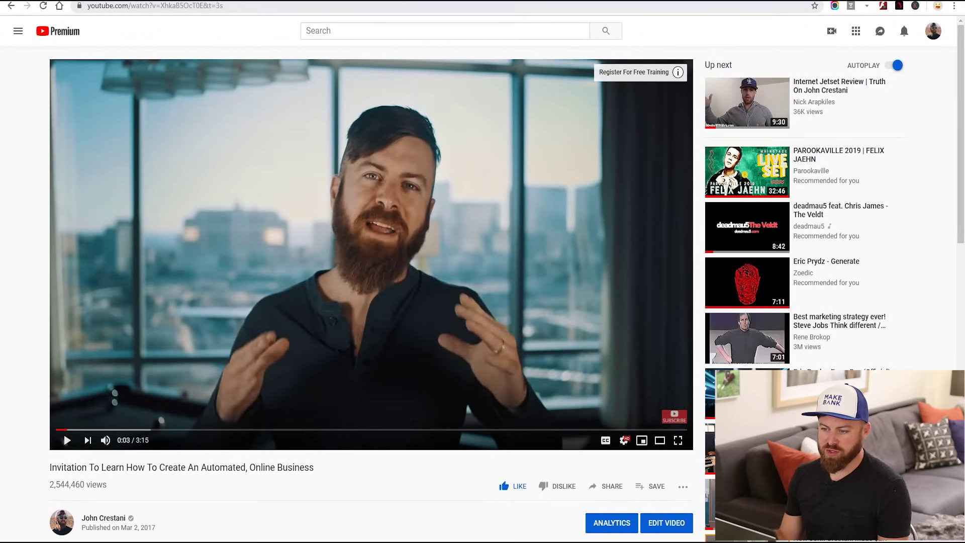
pyautogui.moveTo(203, 6); pyautogui.dragTo(196, 6)
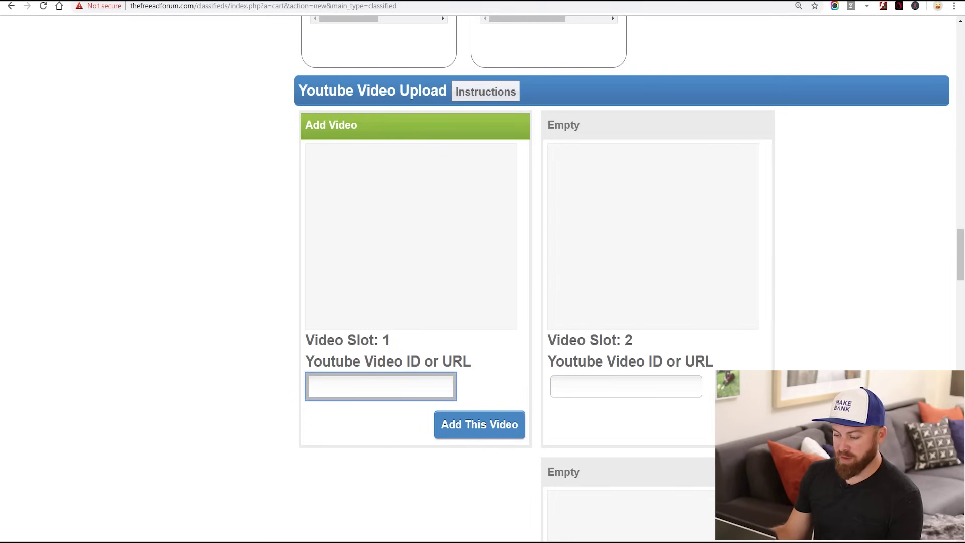
# - Paste the YouTube link into Video Slot 1, add and apply it, leaving Listing Extras at No Cost
pyautogui.rightClick(365, 388)
pyautogui.click(387, 455)
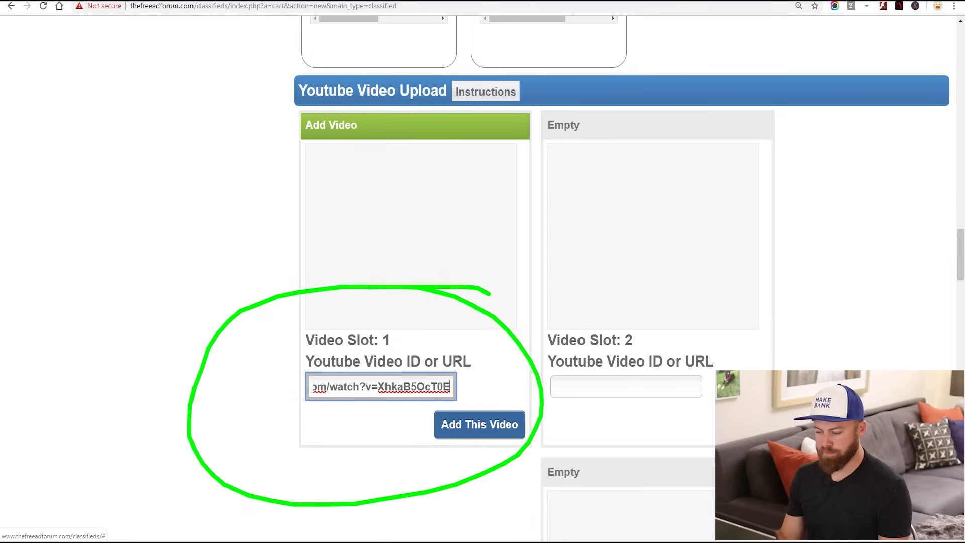
pyautogui.click(480, 424)
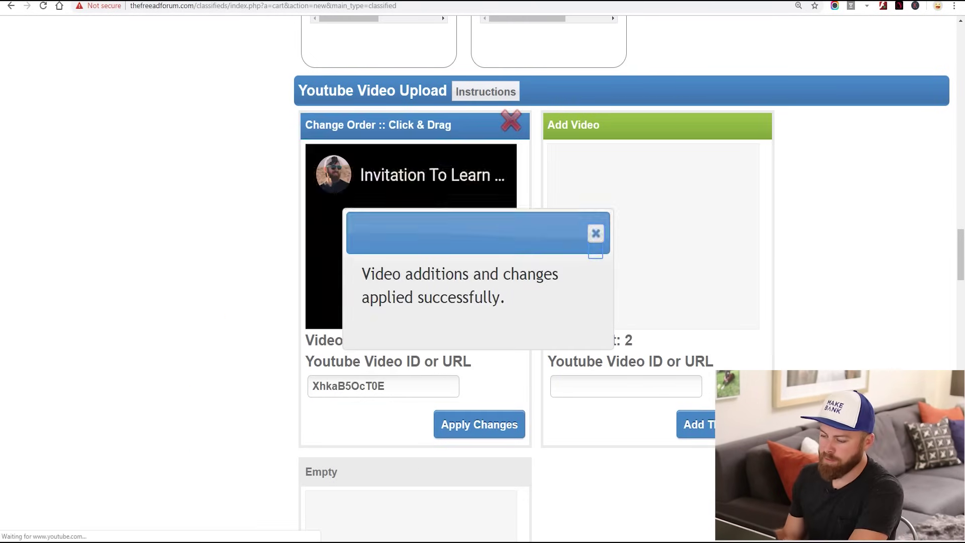
pyautogui.click(479, 424)
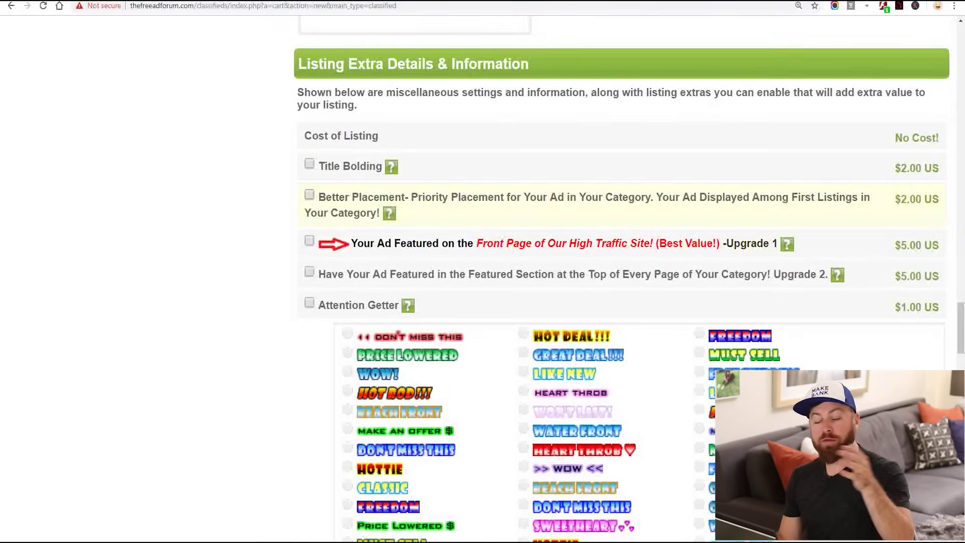
pyautogui.moveTo(900, 119)
pyautogui.mouseDown()
pyautogui.moveTo(957, 262)
pyautogui.moveTo(508, 331)
pyautogui.mouseUp()
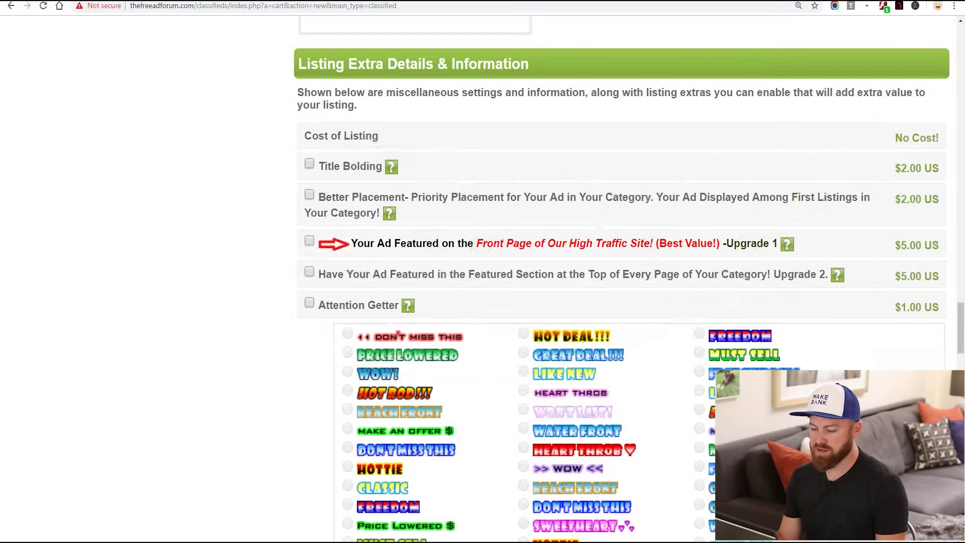
pyautogui.scroll(-3, 521, 272)
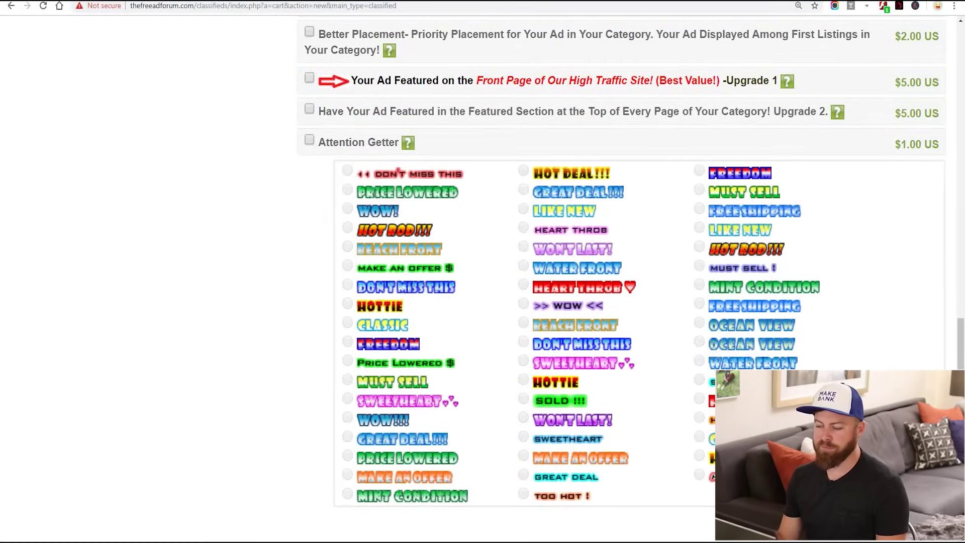
pyautogui.scroll(-8, 482, 272)
pyautogui.scroll(-1, 483, 271)
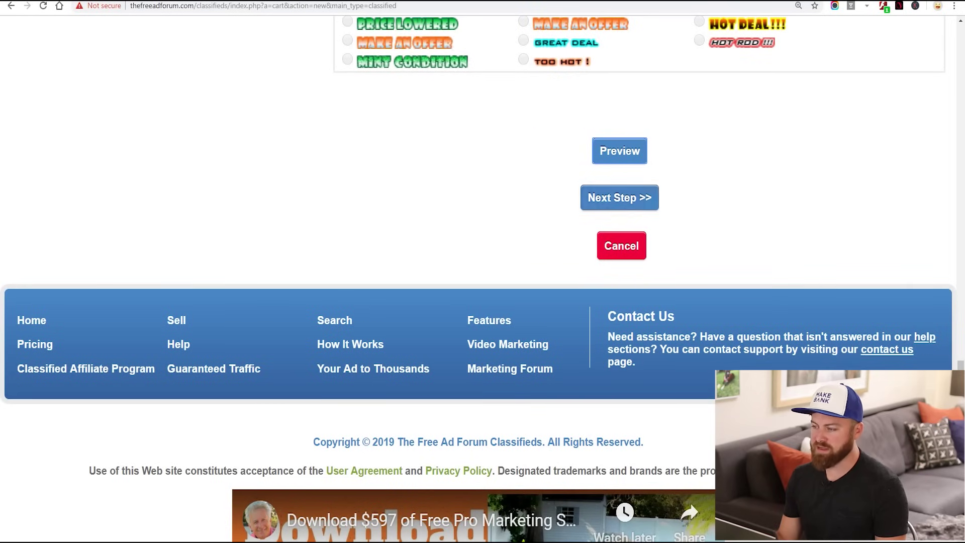
# - Continue to the Item Preview and review the listing's image, video and Bitly link
pyautogui.click(620, 197)
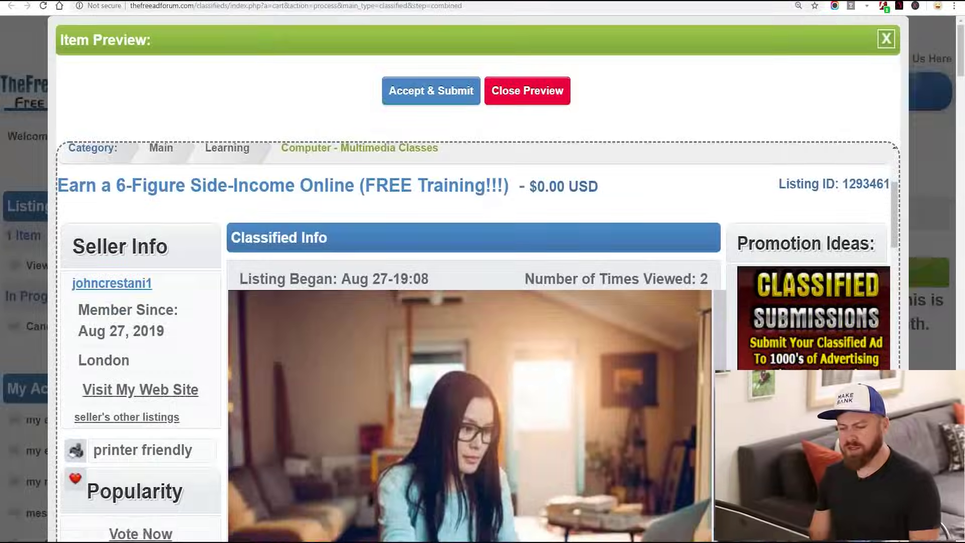
pyautogui.scroll(-1, 474, 342)
pyautogui.scroll(6, 473, 342)
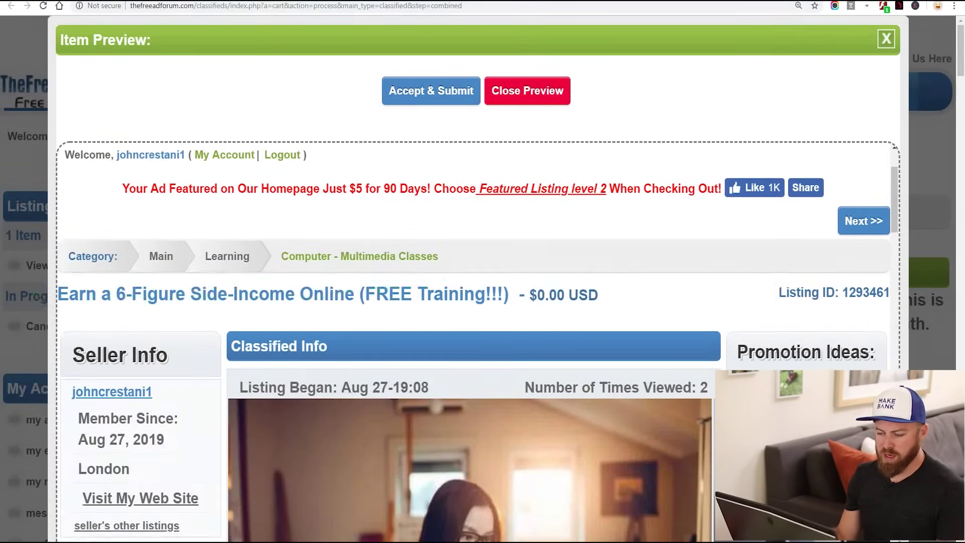
pyautogui.scroll(-12, 470, 342)
pyautogui.scroll(8, 470, 342)
pyautogui.scroll(-5, 470, 342)
pyautogui.scroll(-6, 470, 342)
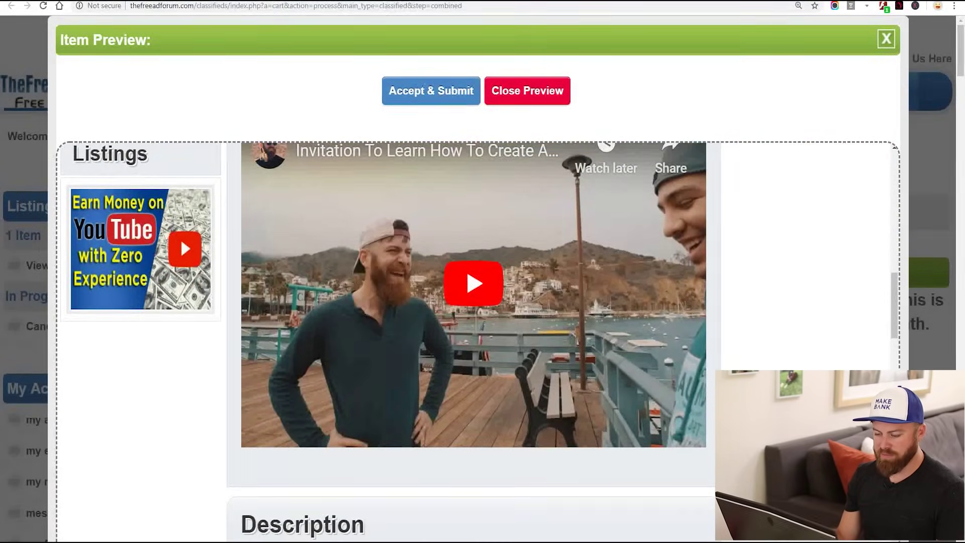
pyautogui.scroll(-9, 470, 341)
# - Accept & Submit the listing, reaching Checkout Complete at No Cost
pyautogui.moveTo(728, 195)
pyautogui.mouseDown()
pyautogui.moveTo(514, 155)
pyautogui.moveTo(623, 267)
pyautogui.moveTo(489, 345)
pyautogui.moveTo(660, 318)
pyautogui.mouseUp()
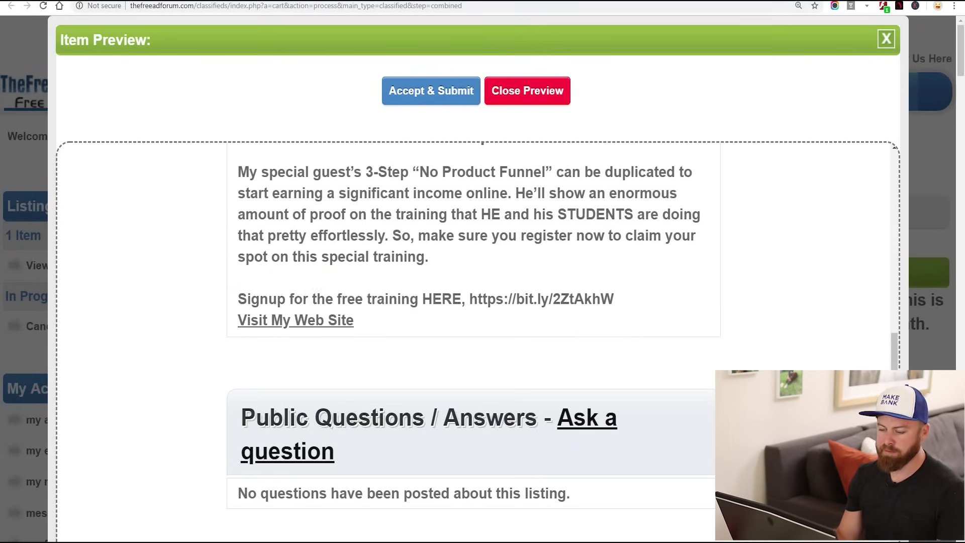
pyautogui.moveTo(491, 61)
pyautogui.mouseDown()
pyautogui.moveTo(383, 61)
pyautogui.moveTo(388, 98)
pyautogui.moveTo(483, 146)
pyautogui.mouseUp()
pyautogui.click(443, 91)
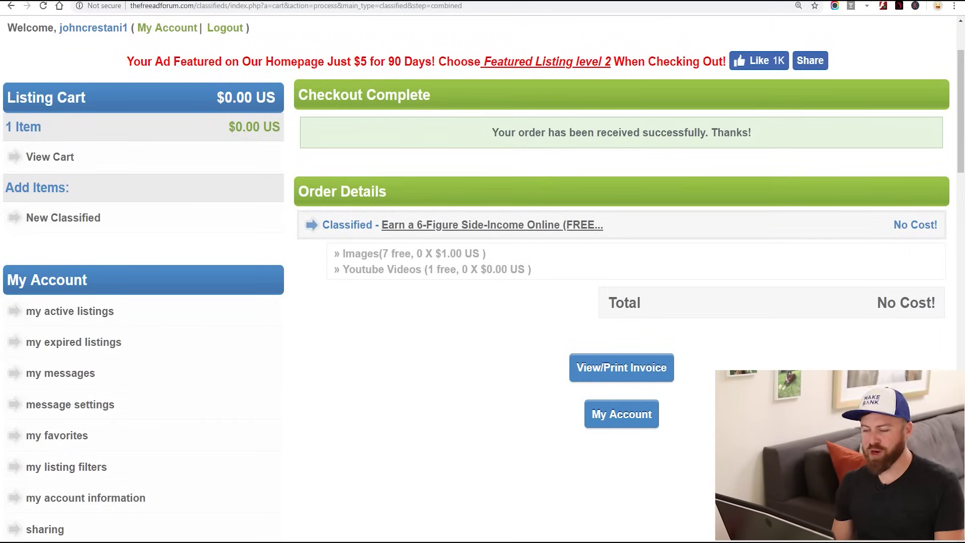
pyautogui.moveTo(604, 228)
pyautogui.mouseDown()
pyautogui.moveTo(626, 392)
pyautogui.moveTo(724, 449)
pyautogui.moveTo(724, 424)
pyautogui.mouseUp()
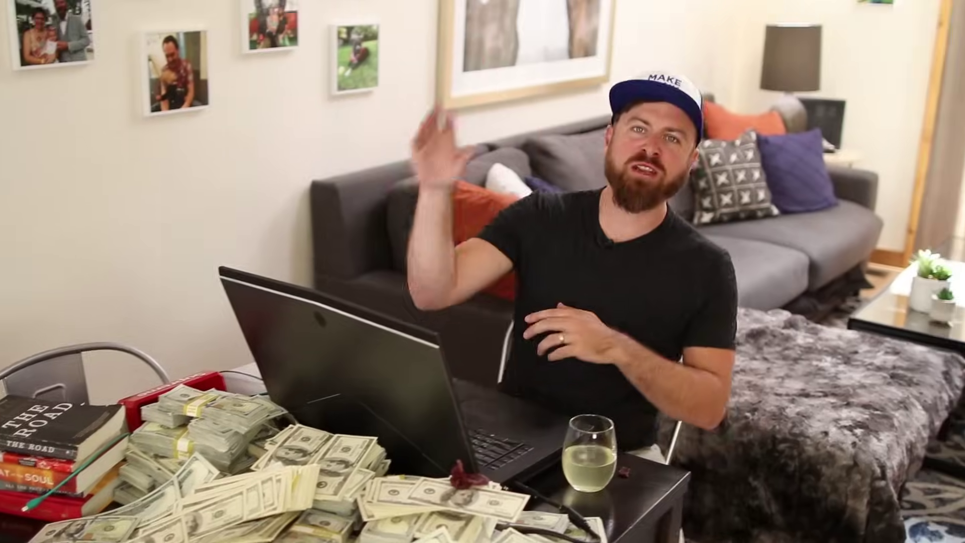